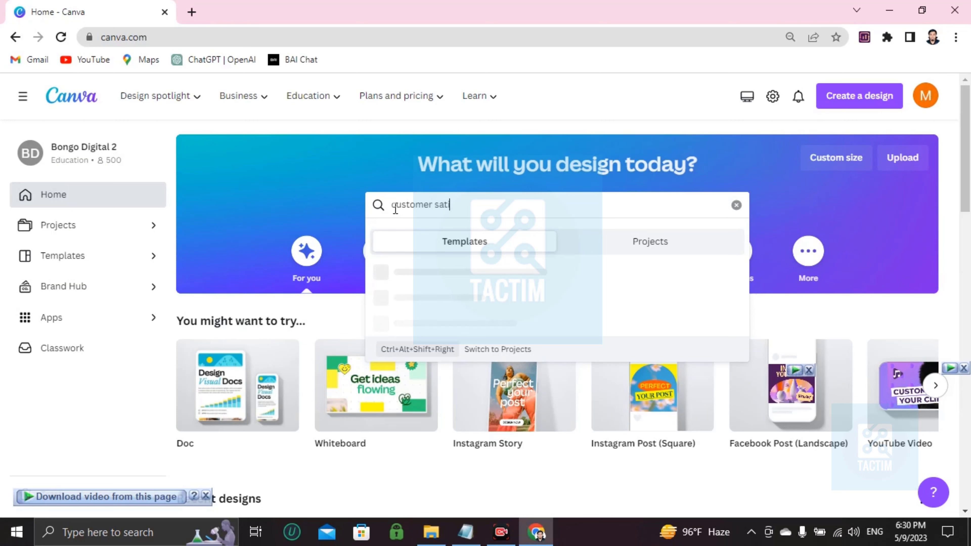
# Search Canva templates for 'customer satisfactory form'.
pyautogui.write('sfac')
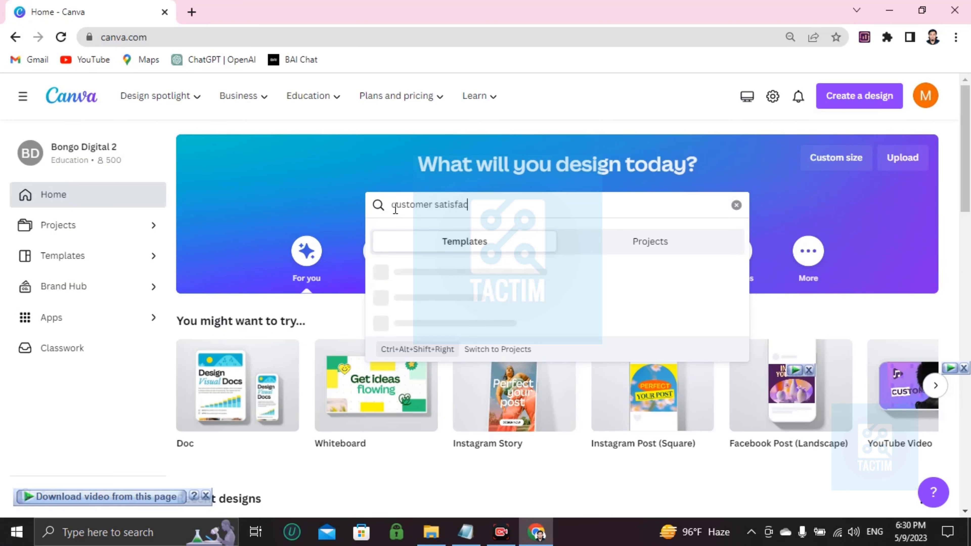
pyautogui.write('tory form')
pyautogui.press('Return')
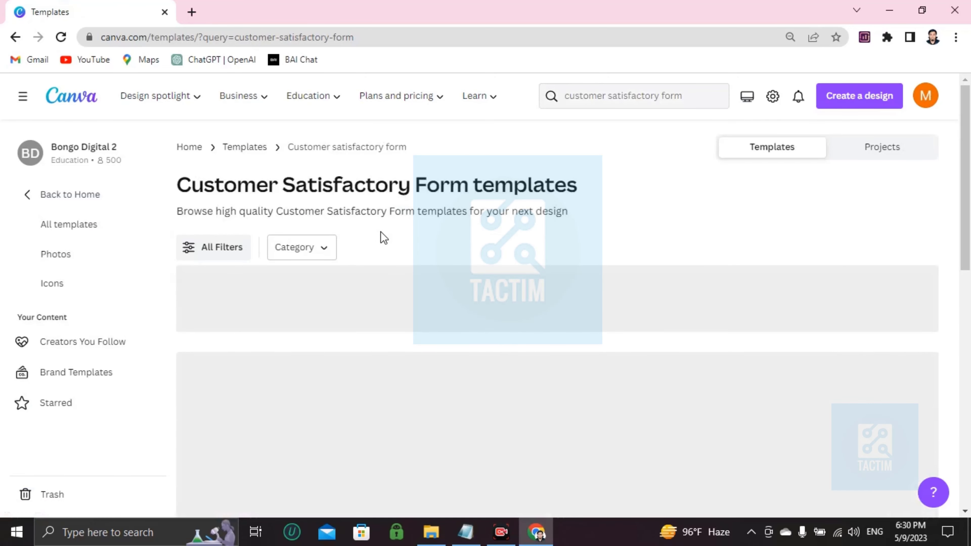
# Start a new design from the White and Brown Simple Customer Satisfaction Survey Form template.
pyautogui.scroll(-2, 381, 237)
pyautogui.scroll(-2, 381, 250)
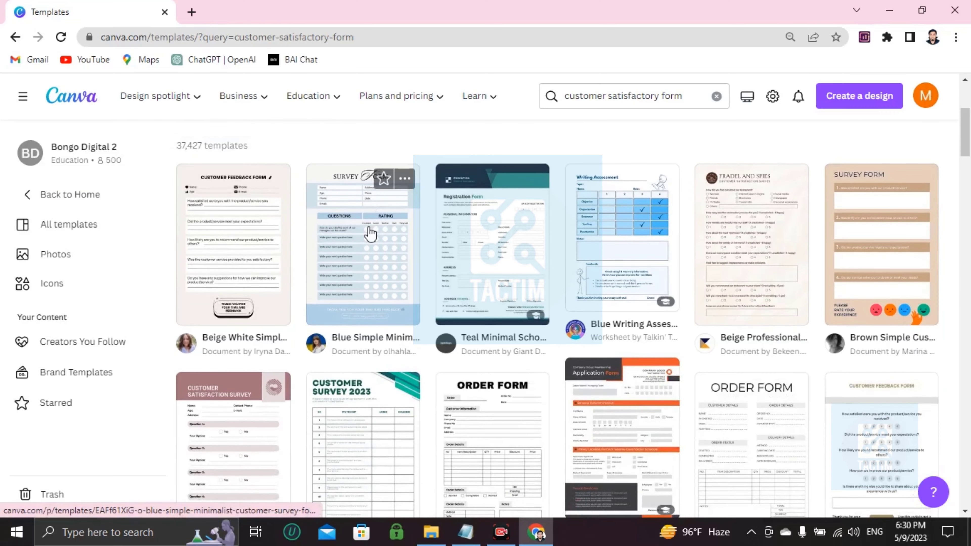
pyautogui.scroll(-3, 370, 232)
pyautogui.scroll(-6, 370, 234)
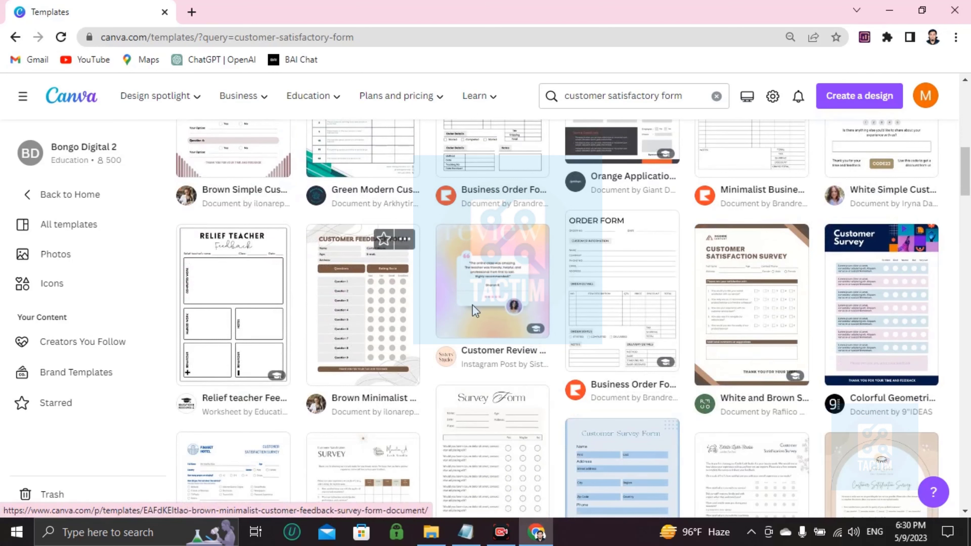
pyautogui.click(751, 330)
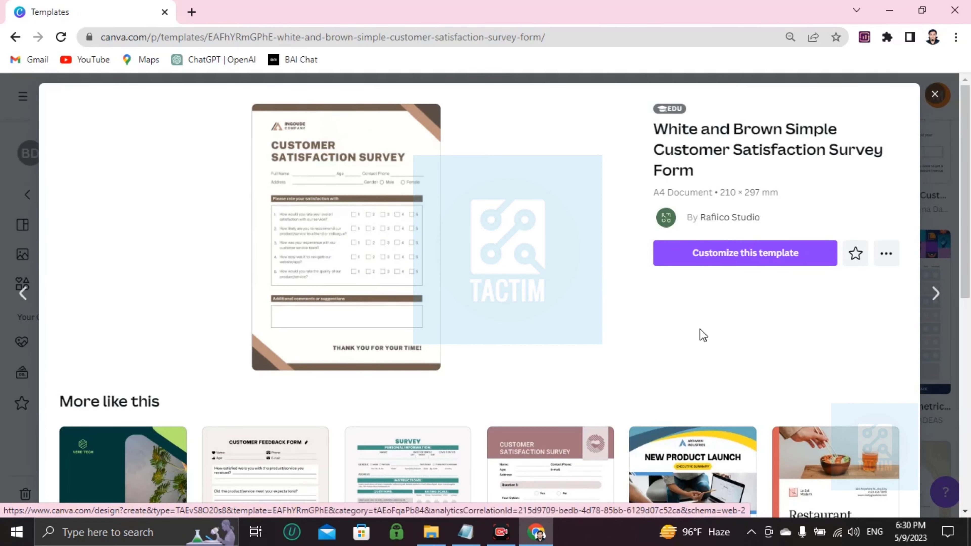
pyautogui.click(707, 254)
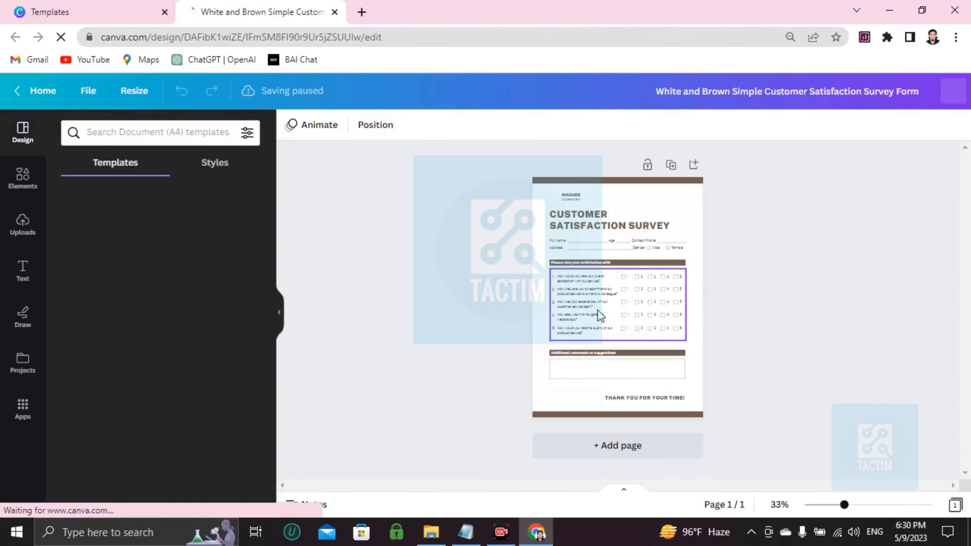
# Delete the triangle logo image beside INGOUDE COMPANY.
pyautogui.click(631, 192)
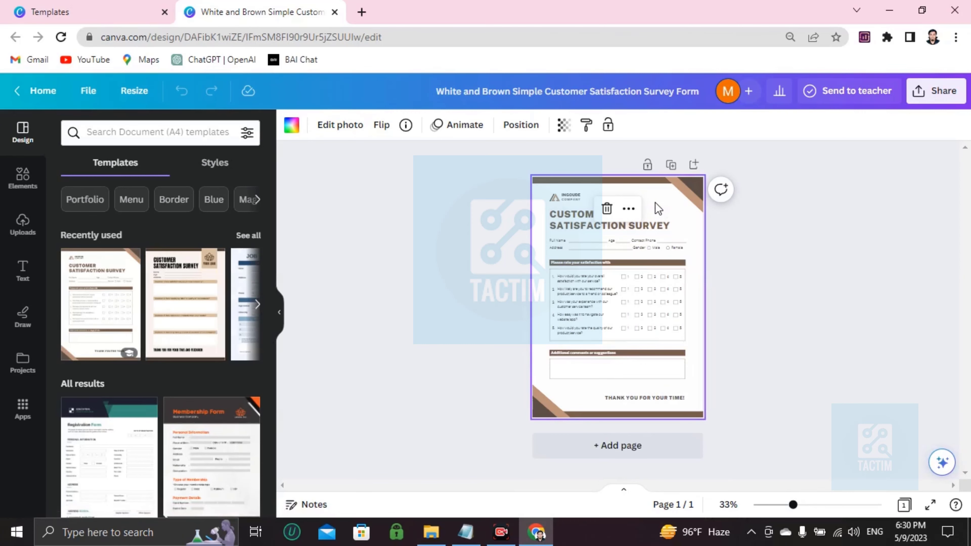
pyautogui.scroll(5, 657, 208)
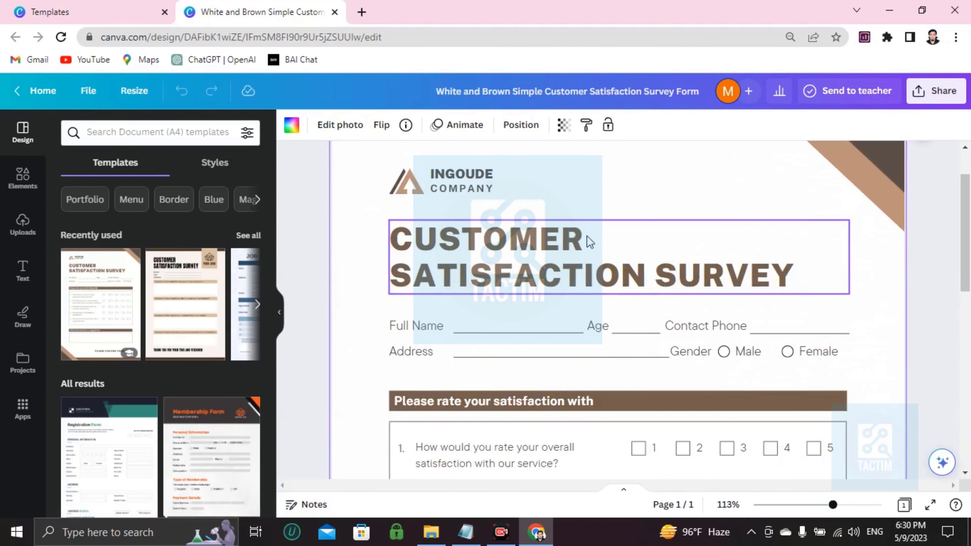
pyautogui.click(403, 184)
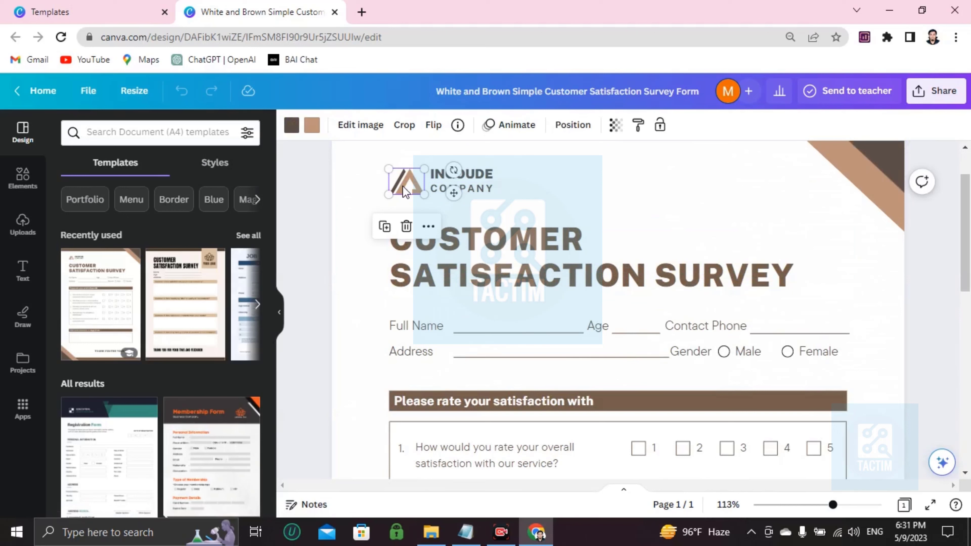
pyautogui.press('Delete')
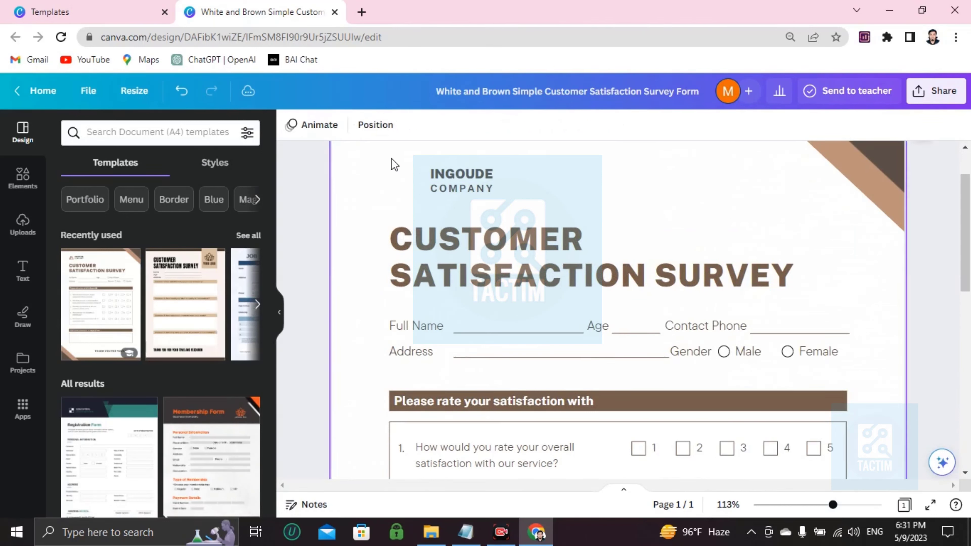
# Open the upload file picker, then close it without uploading anything.
pyautogui.click(23, 224)
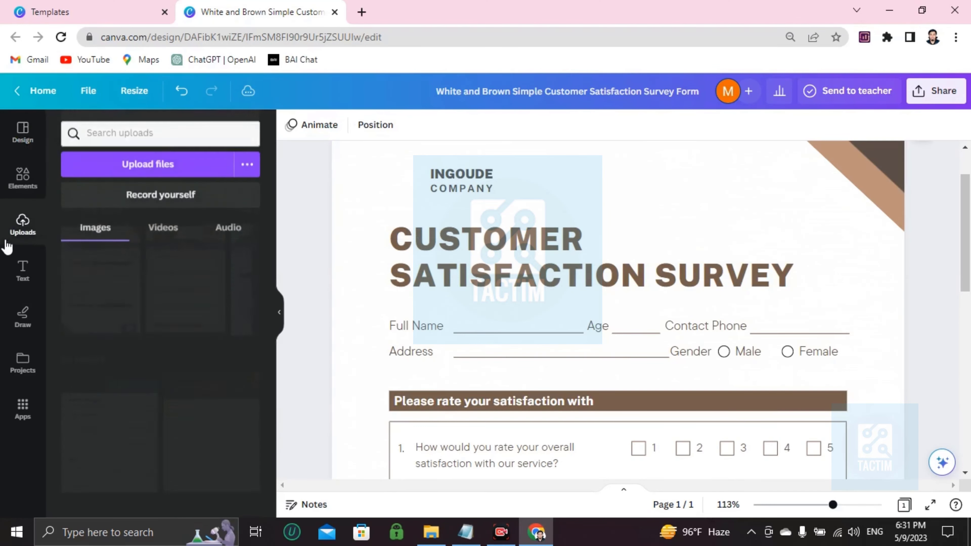
pyautogui.click(168, 173)
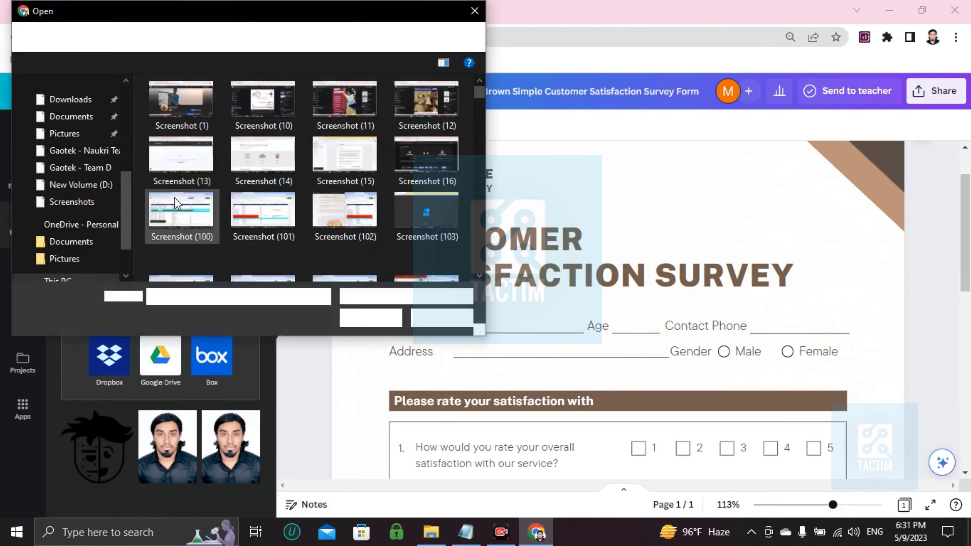
pyautogui.scroll(-5, 213, 202)
pyautogui.click(442, 317)
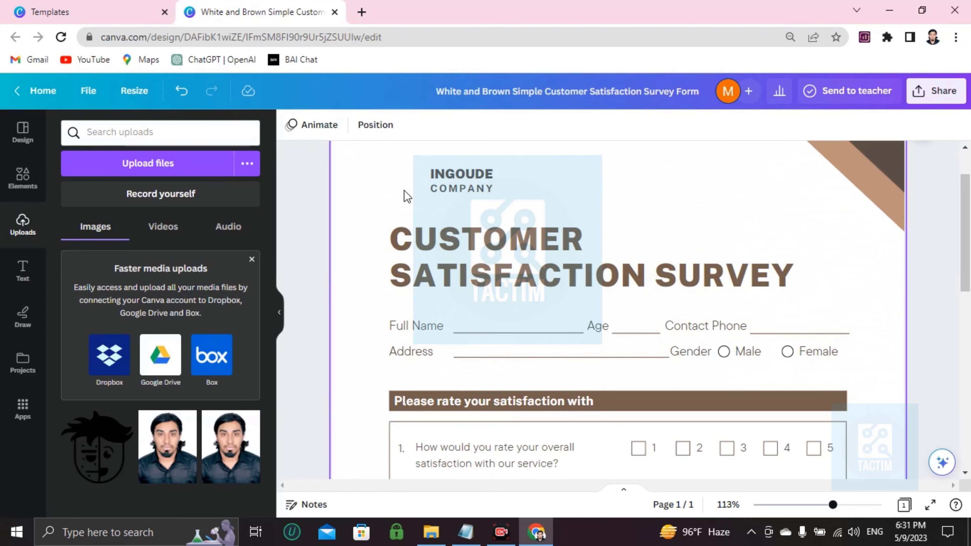
# Search elements for 'logo' and place a small OpenAI knot logo beside INGOUDE COMPANY.
pyautogui.click(29, 175)
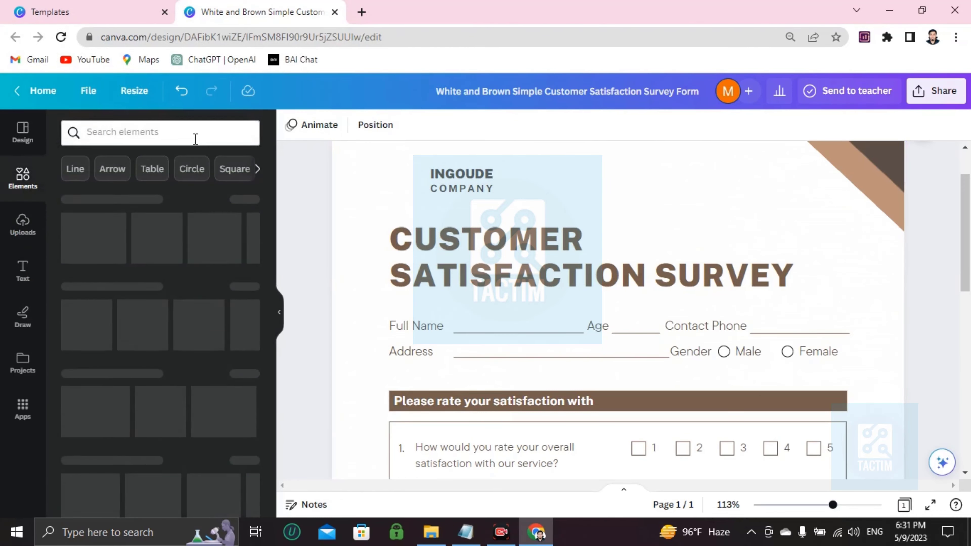
pyautogui.click(195, 139)
pyautogui.write('logo')
pyautogui.press('Return')
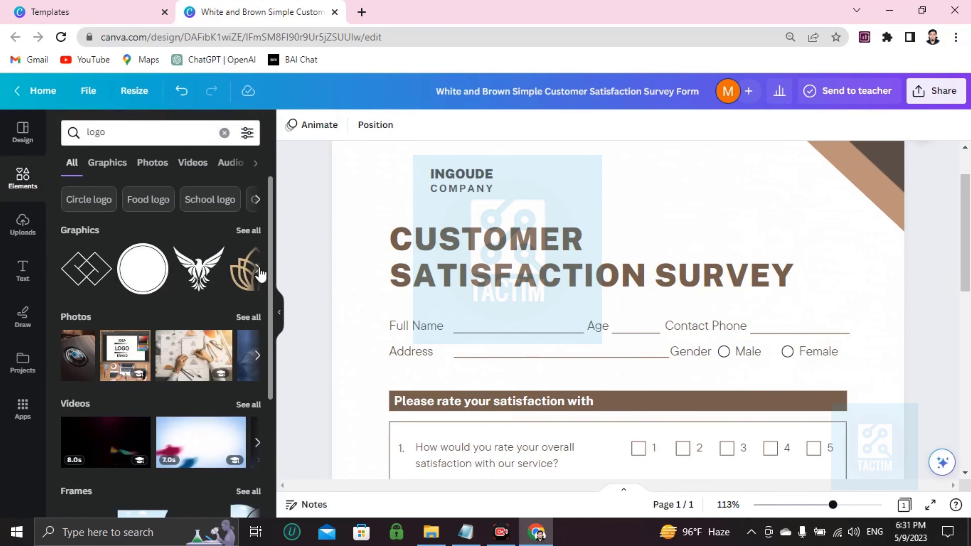
pyautogui.click(258, 272)
pyautogui.click(258, 271)
pyautogui.click(258, 272)
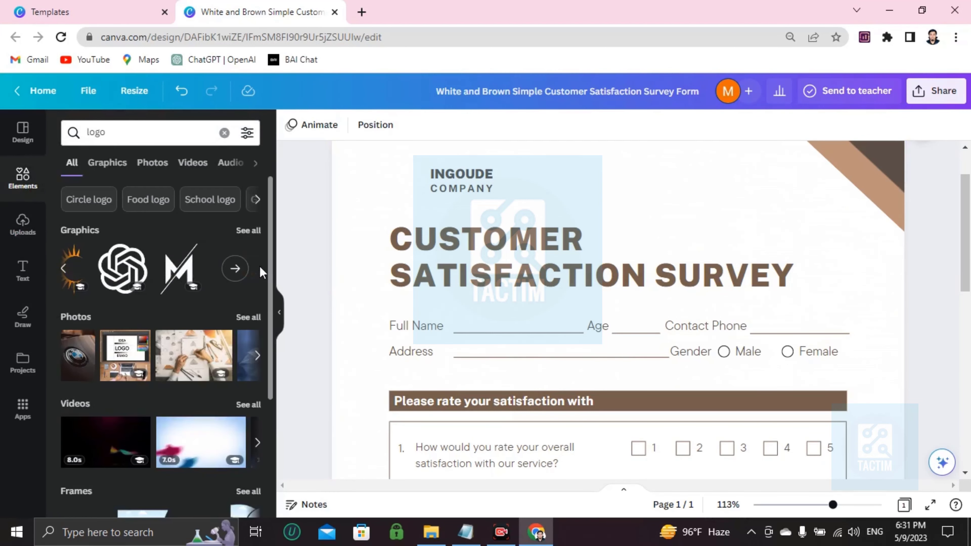
pyautogui.click(122, 268)
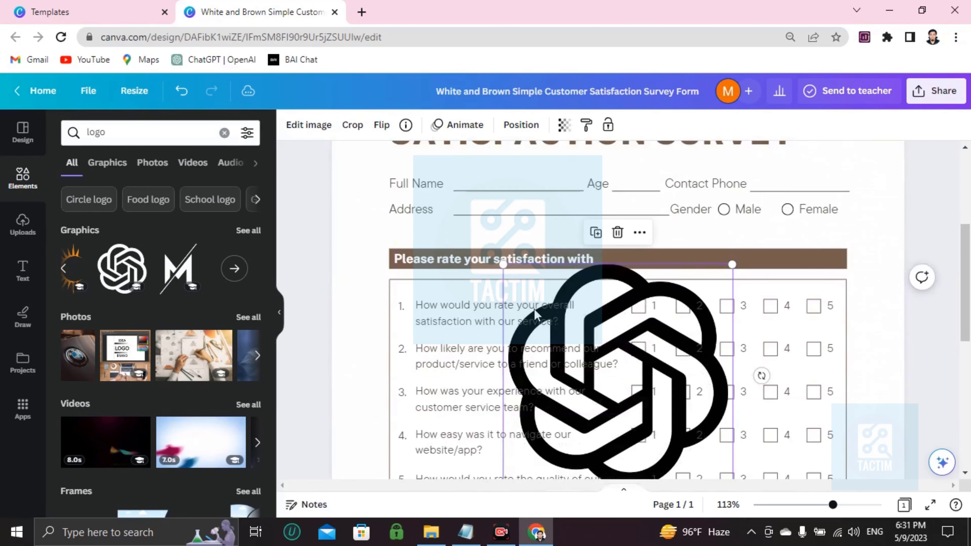
pyautogui.moveTo(517, 284); pyautogui.dragTo(406, 230)
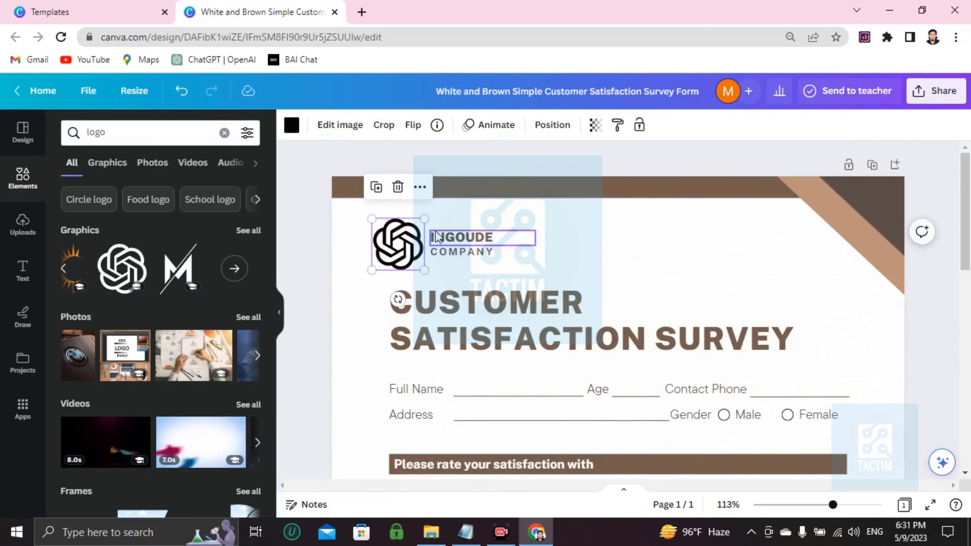
# Replace the company name INGOUDE with AMAZON LTD.
pyautogui.doubleClick(457, 238)
pyautogui.press('BackSpace')
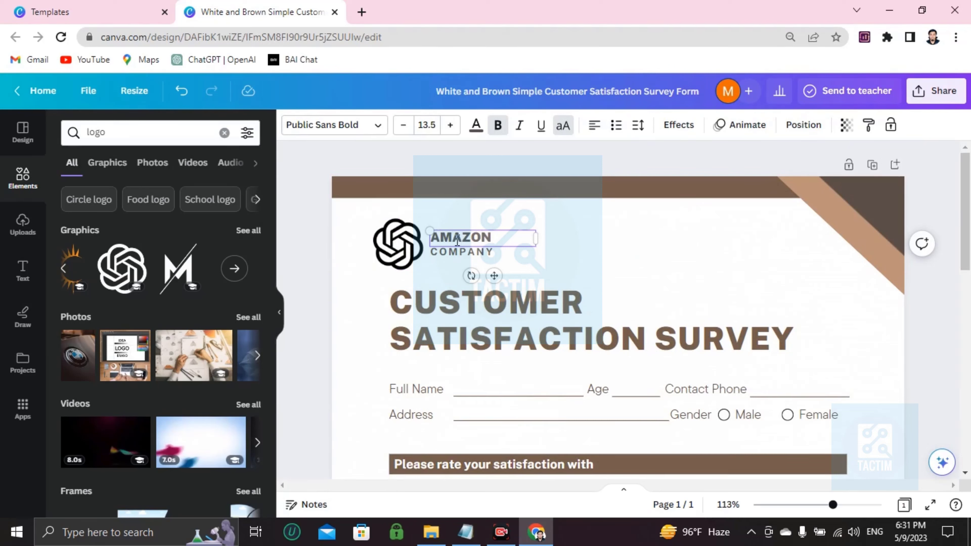
pyautogui.scroll(-2, 465, 290)
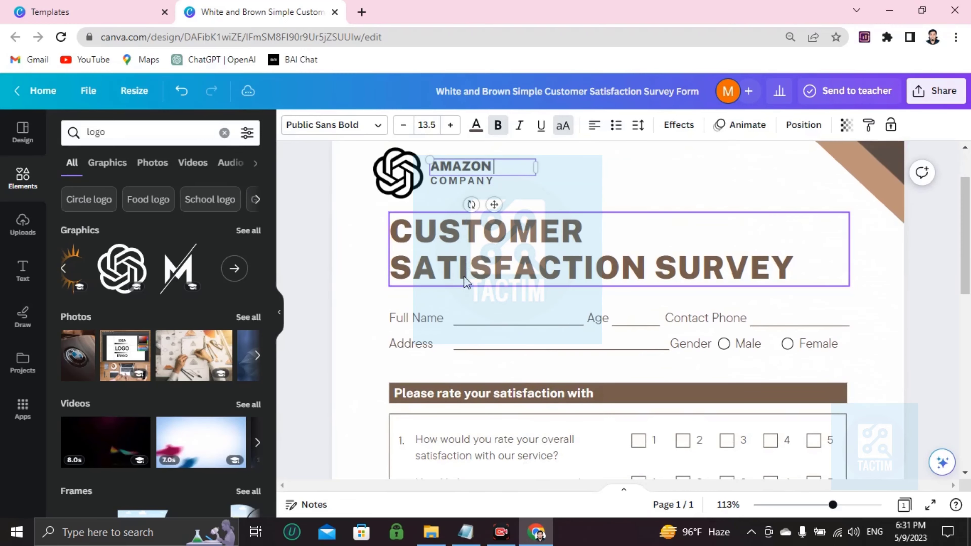
pyautogui.write('LIMITED')
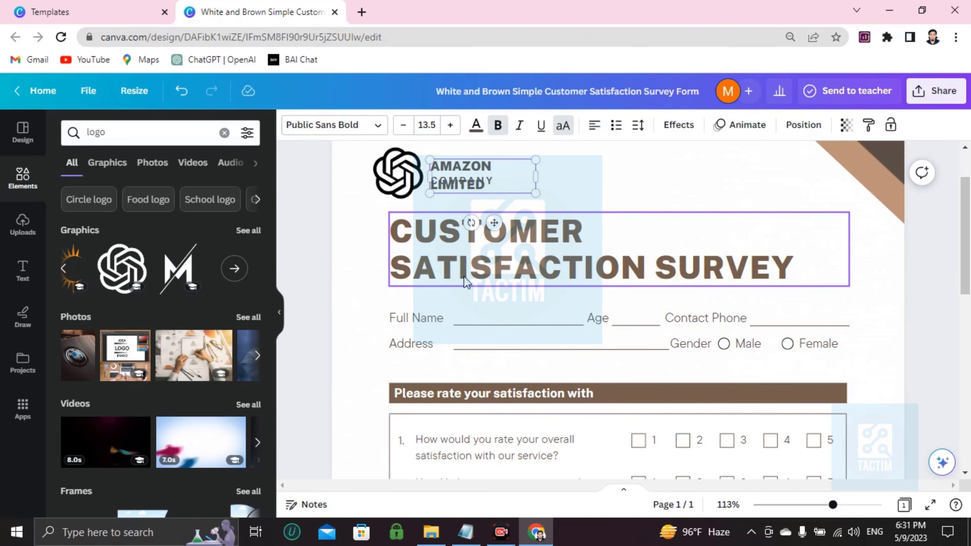
pyautogui.press('BackSpace')
pyautogui.press('BackSpace')
pyautogui.press('BackSpace')
pyautogui.press('BackSpace')
pyautogui.press('BackSpace')
pyautogui.press('BackSpace')
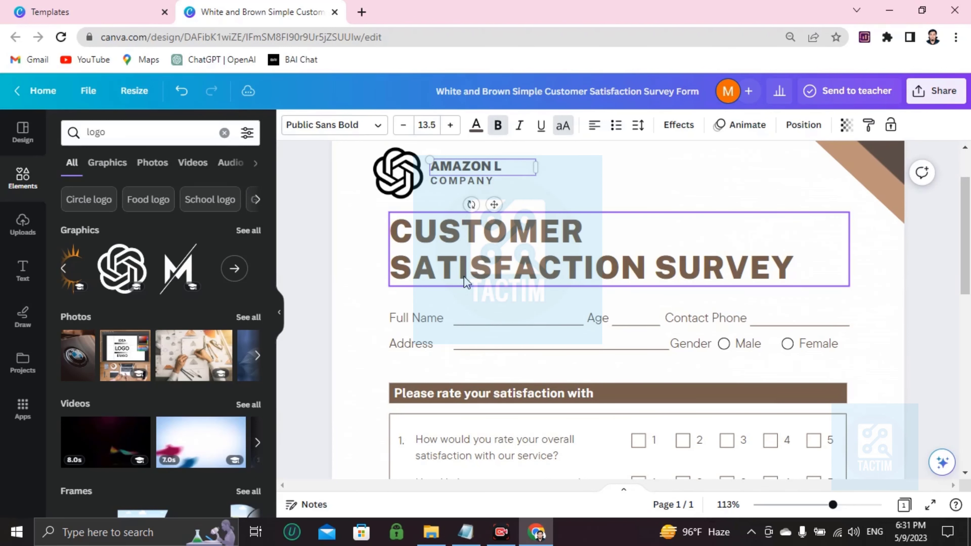
pyautogui.write('TD')
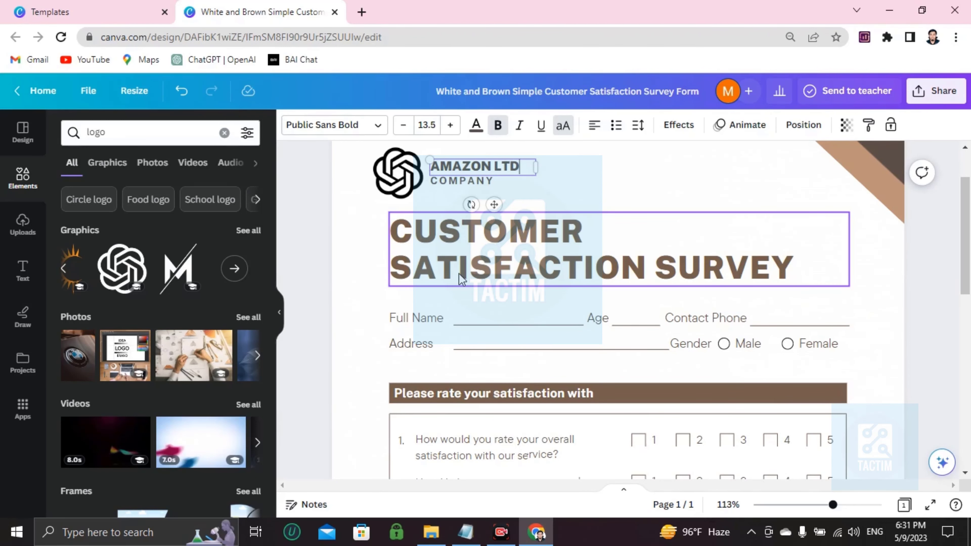
pyautogui.scroll(-2, 459, 273)
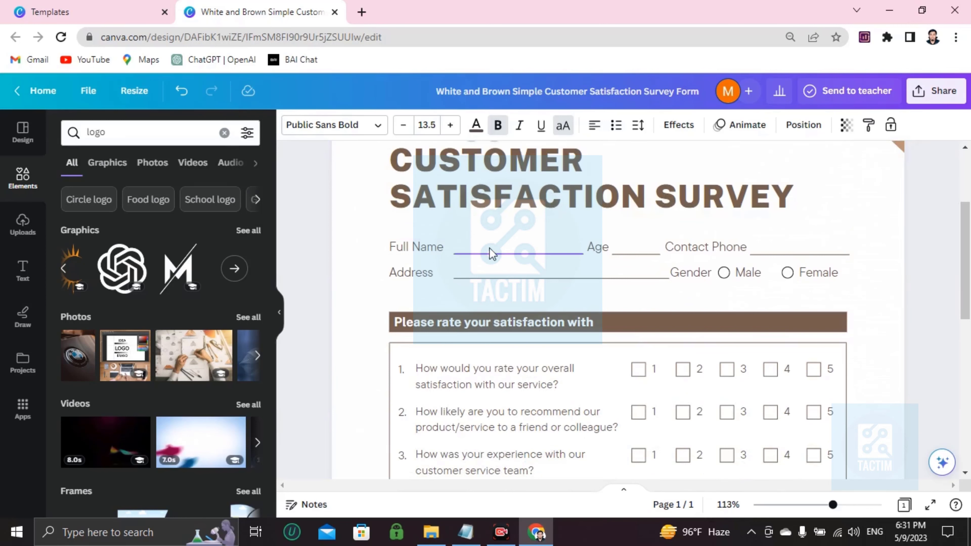
# Enter a sample full name and an age of 25 on the survey form.
pyautogui.doubleClick(513, 254)
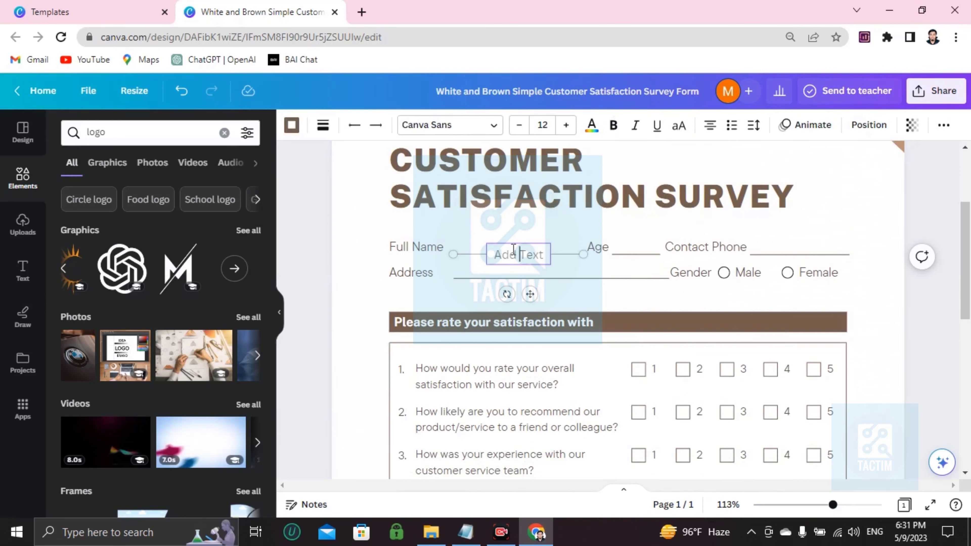
pyautogui.write('scuewhuewhuh')
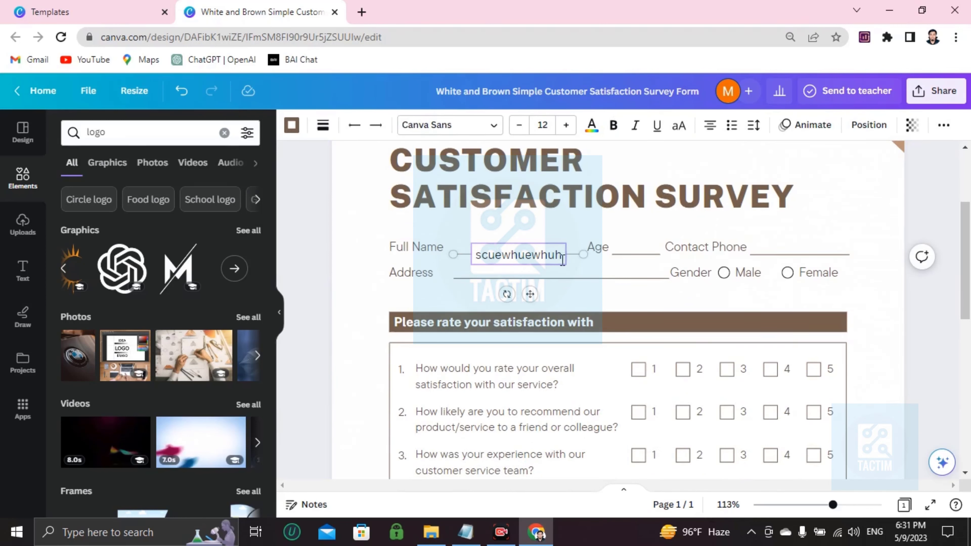
pyautogui.doubleClick(643, 255)
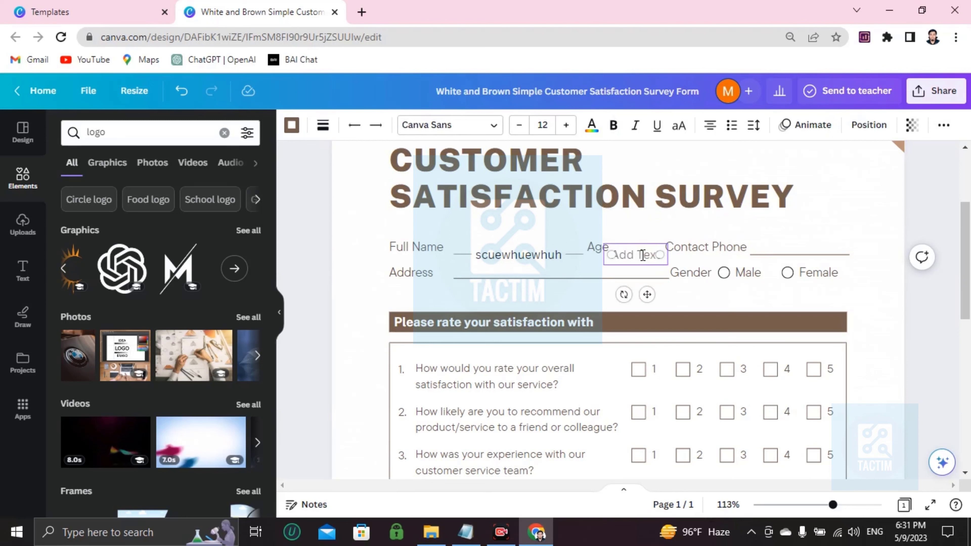
pyautogui.write('25')
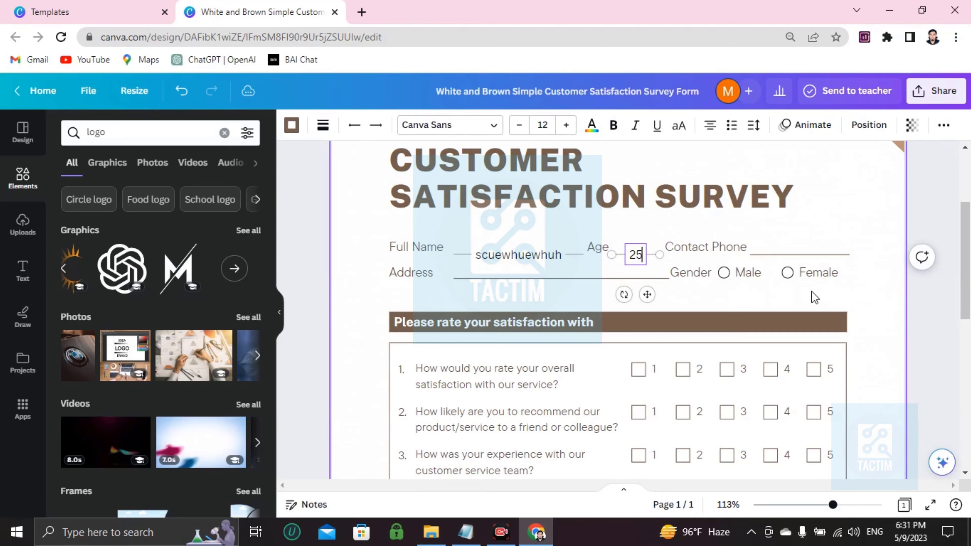
# Fill in a sample contact phone number and address, then click the Male and Female gender circles.
pyautogui.doubleClick(794, 251)
pyautogui.write('43')
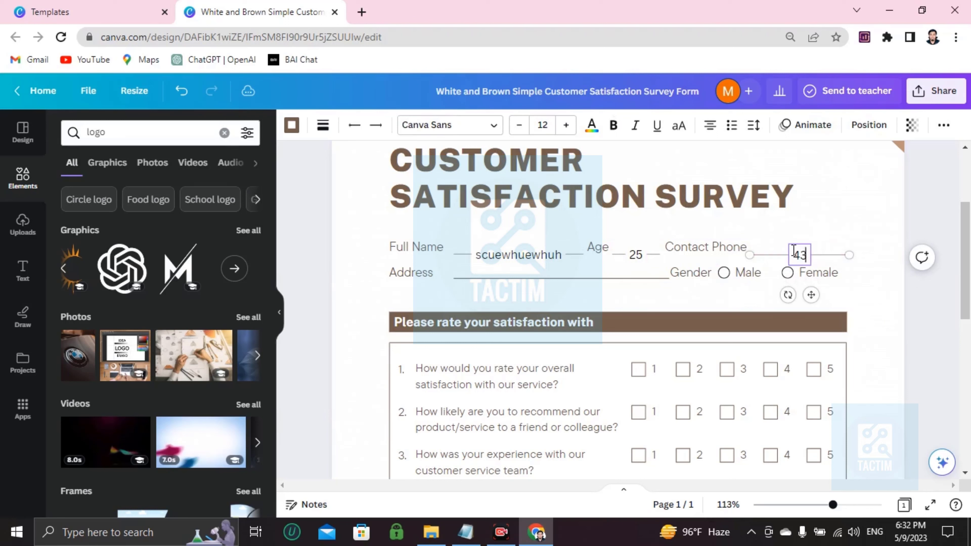
pyautogui.write('4353535')
pyautogui.doubleClick(549, 278)
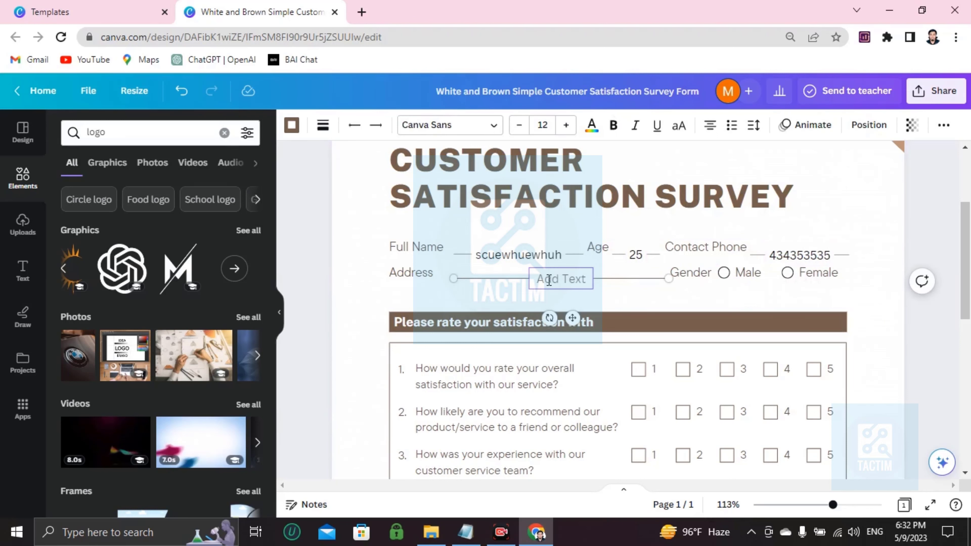
pyautogui.write('asa')
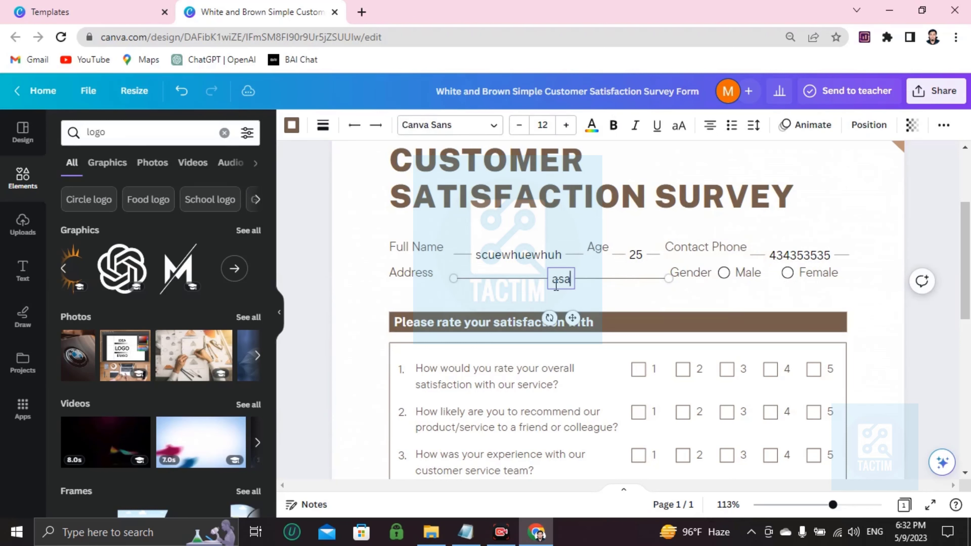
pyautogui.write('casdascascas')
pyautogui.click(723, 272)
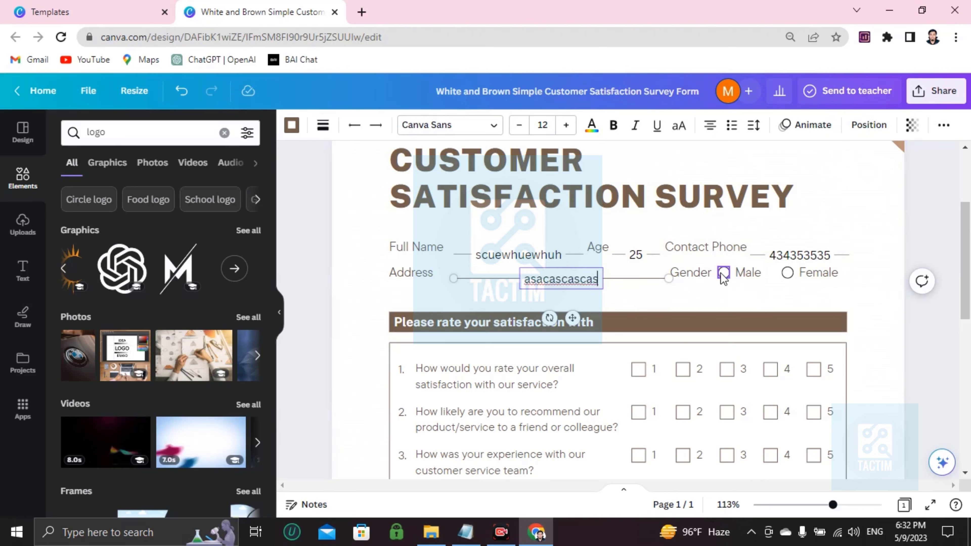
pyautogui.click(786, 273)
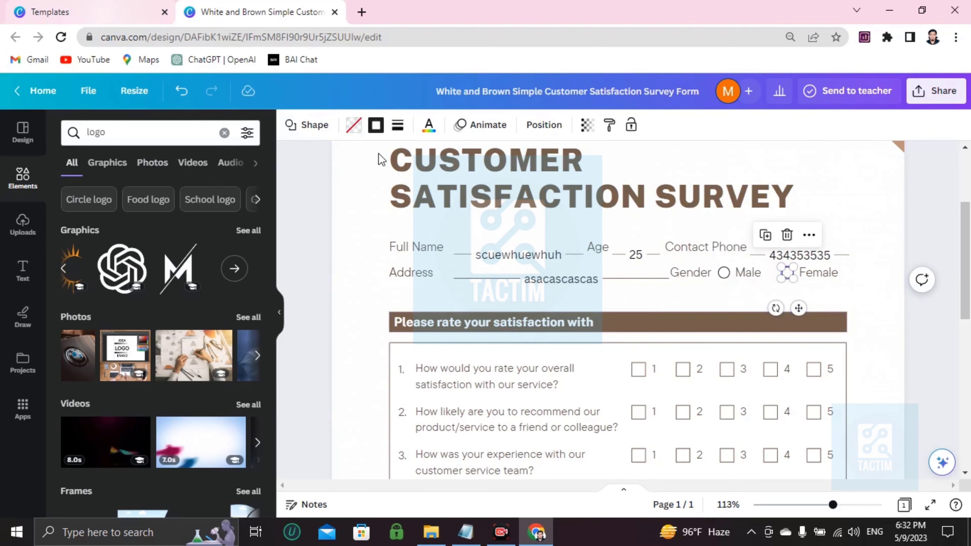
# Search elements for 'tik' and add the flat green tick graphic.
pyautogui.click(21, 193)
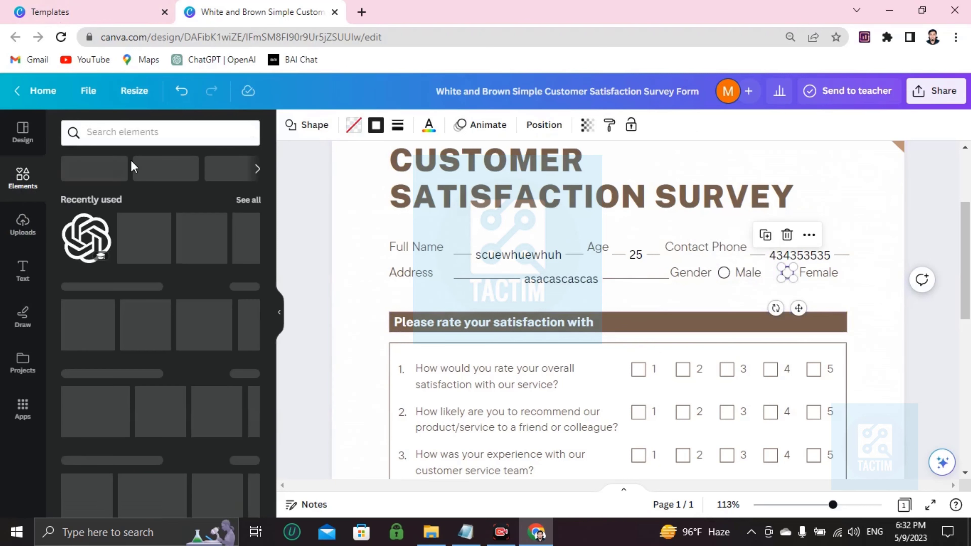
pyautogui.click(151, 132)
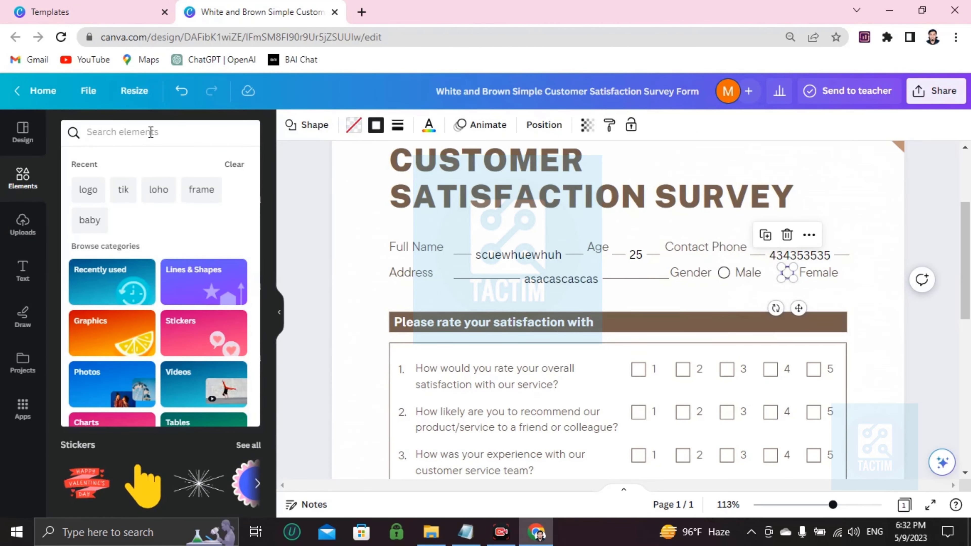
pyautogui.write('tik')
pyautogui.press('Return')
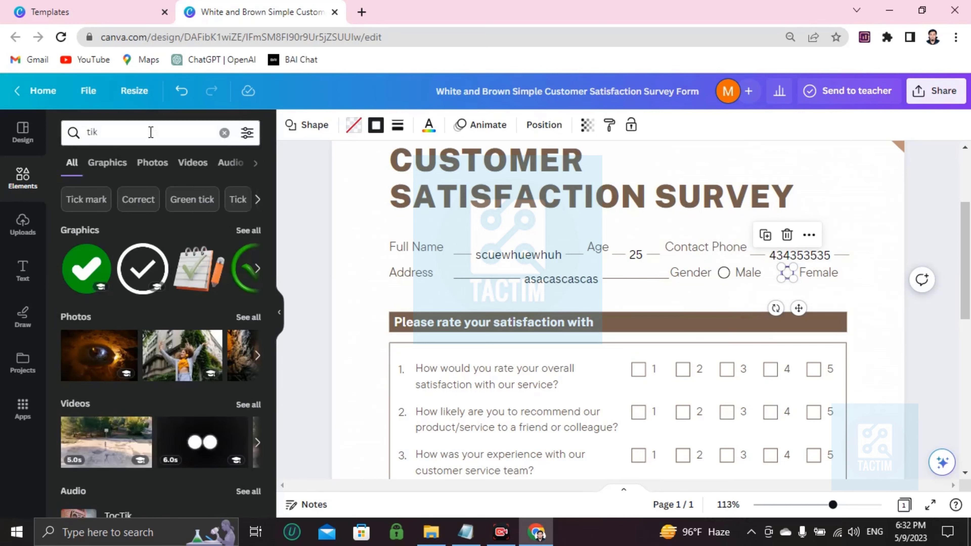
pyautogui.click(257, 272)
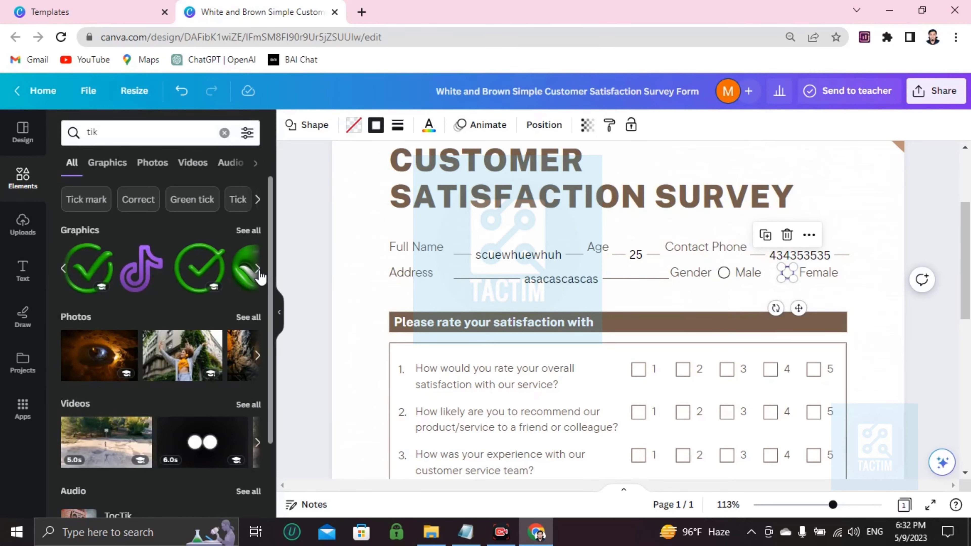
pyautogui.click(258, 272)
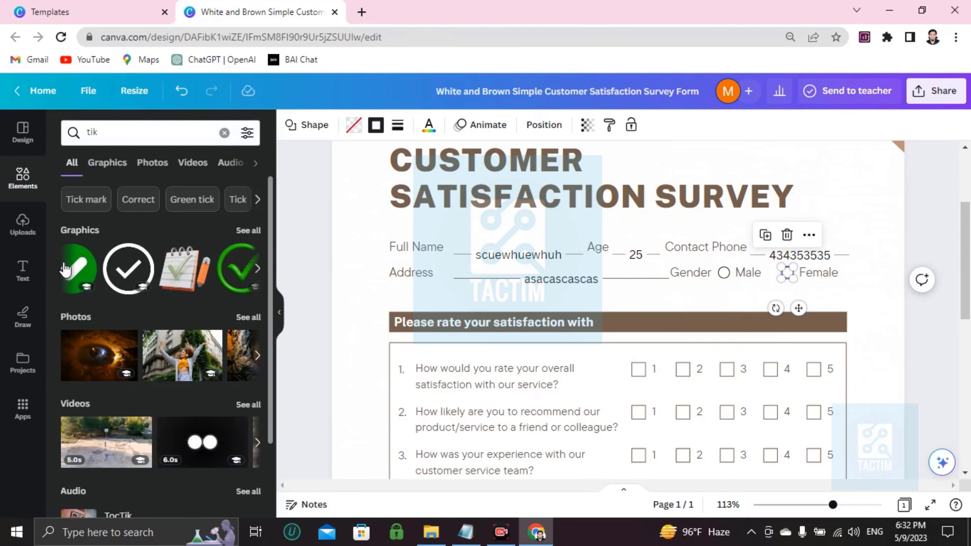
pyautogui.click(89, 273)
# Shrink the green tick and place it on the Male gender circle.
pyautogui.scroll(-5, 554, 355)
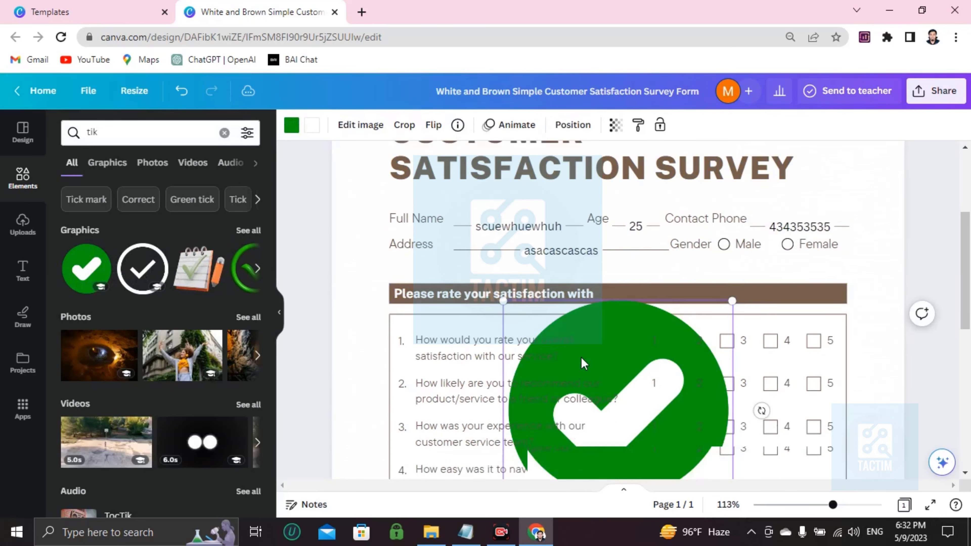
pyautogui.scroll(2, 564, 337)
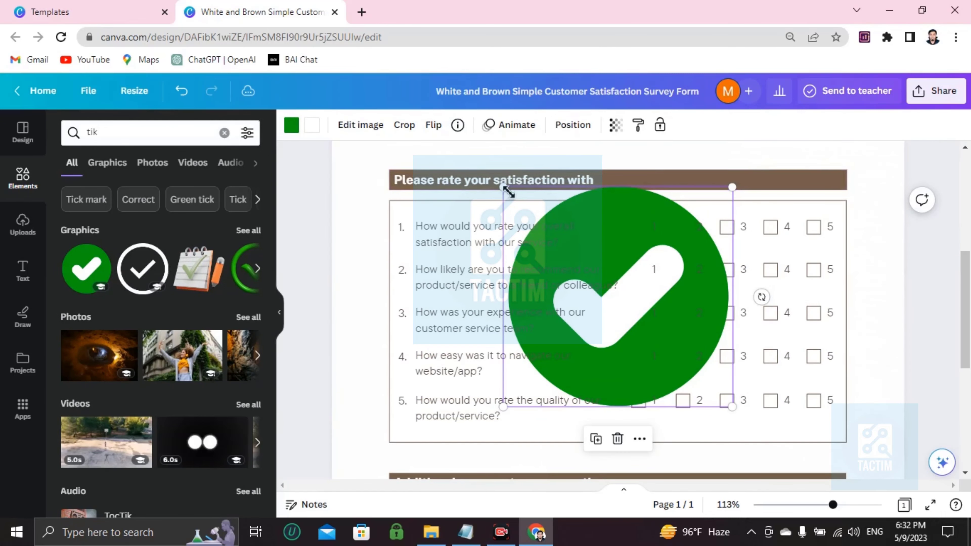
pyautogui.moveTo(507, 189); pyautogui.dragTo(732, 178)
pyautogui.scroll(5, 727, 278)
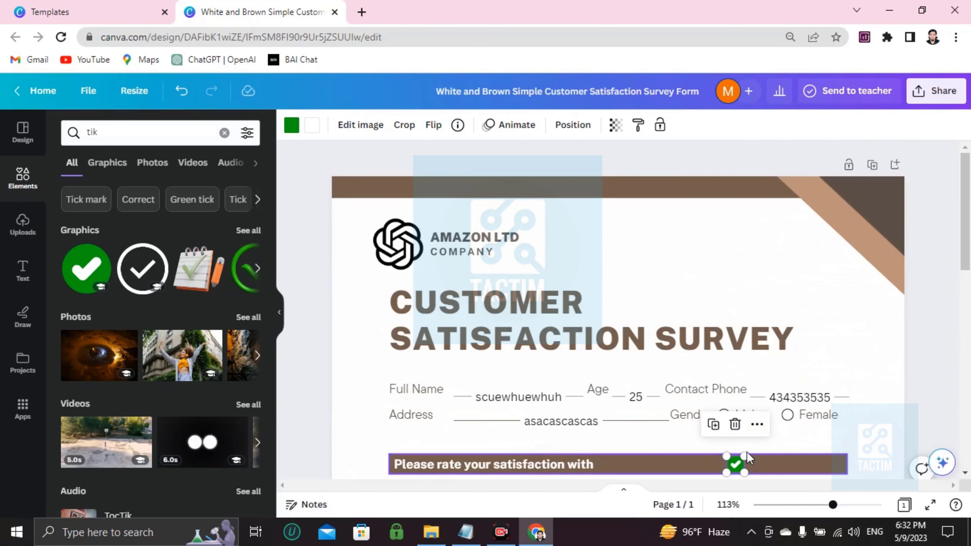
pyautogui.moveTo(728, 453); pyautogui.dragTo(720, 413)
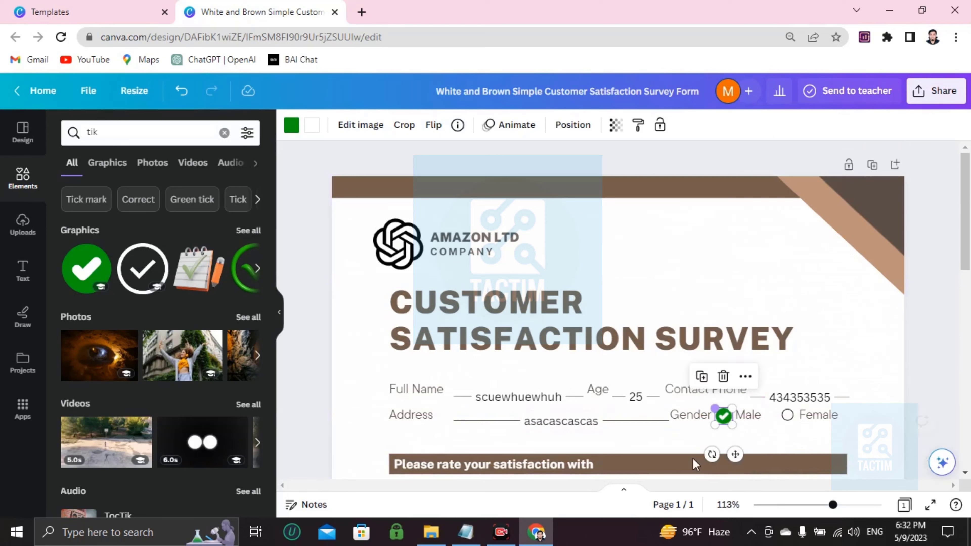
pyautogui.click(769, 436)
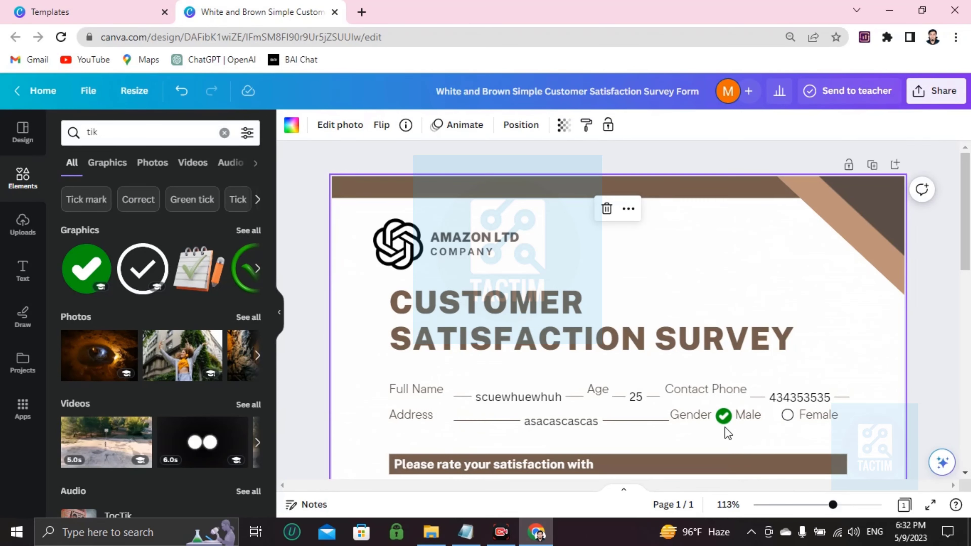
pyautogui.scroll(-7, 688, 426)
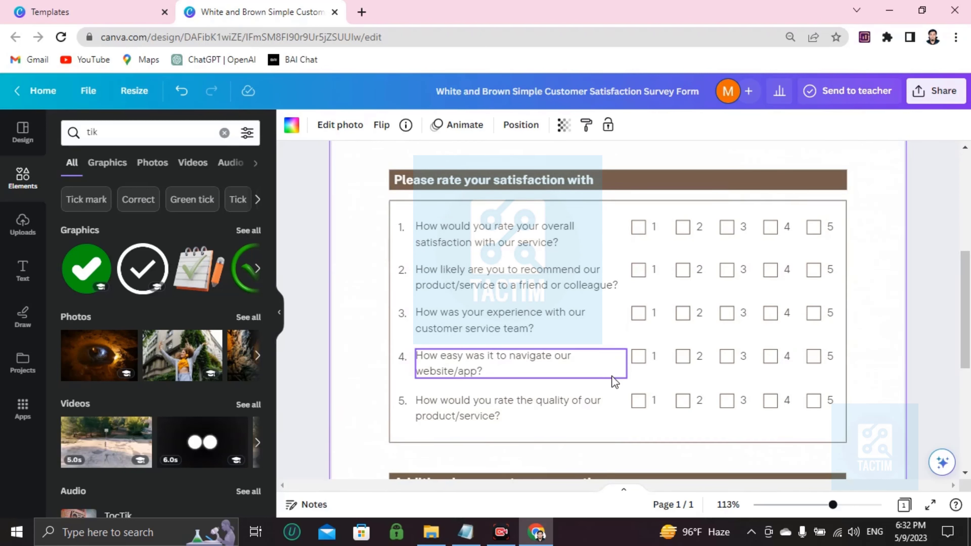
pyautogui.scroll(5, 611, 376)
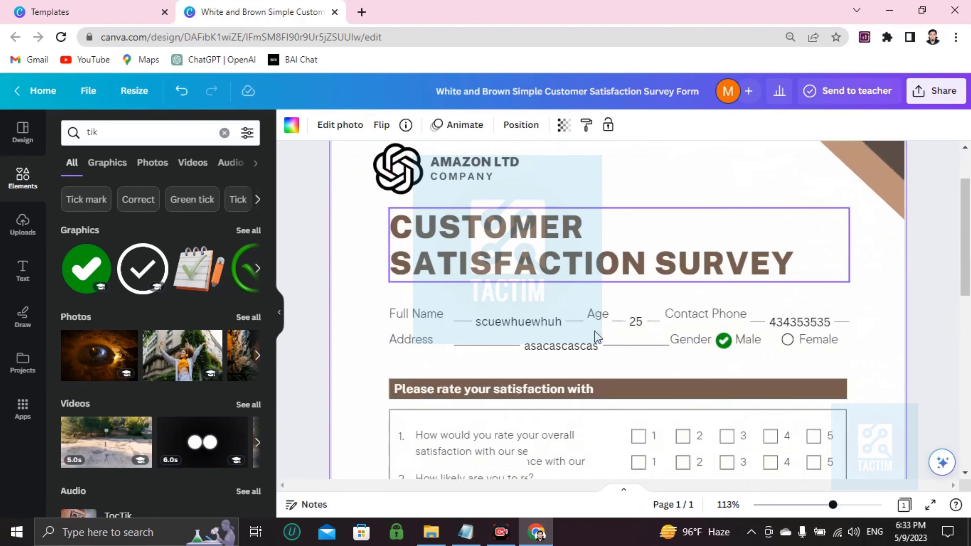
pyautogui.scroll(-9, 599, 368)
pyautogui.scroll(10, 598, 368)
pyautogui.scroll(-5, 599, 369)
pyautogui.scroll(5, 597, 366)
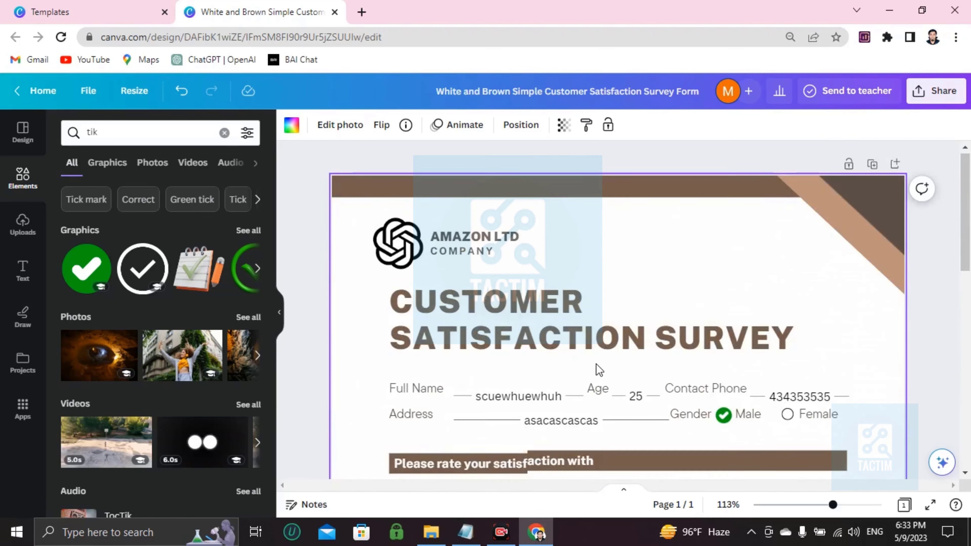
pyautogui.scroll(-8, 590, 375)
pyautogui.scroll(-5, 587, 377)
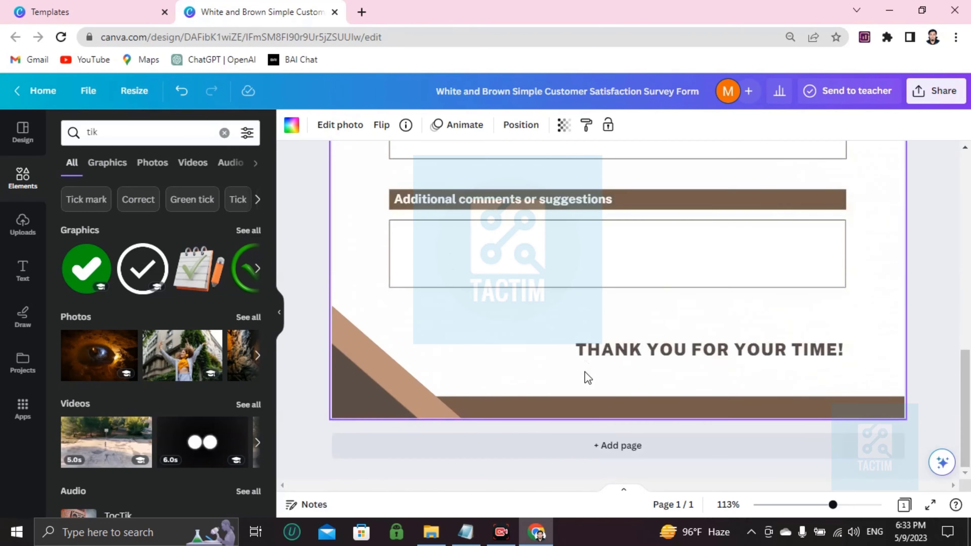
pyautogui.scroll(10, 588, 378)
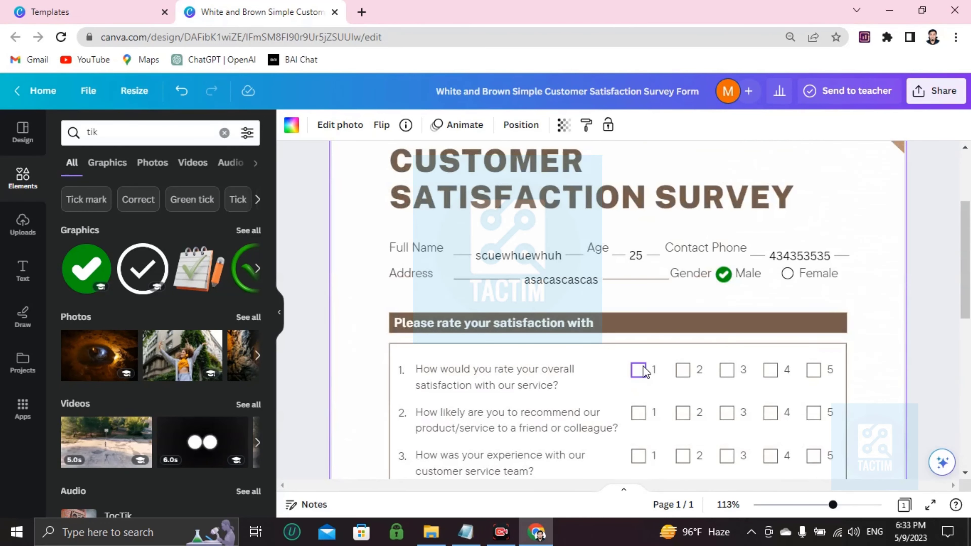
# Add another small green tick marking rating 3 for overall satisfaction.
pyautogui.click(101, 253)
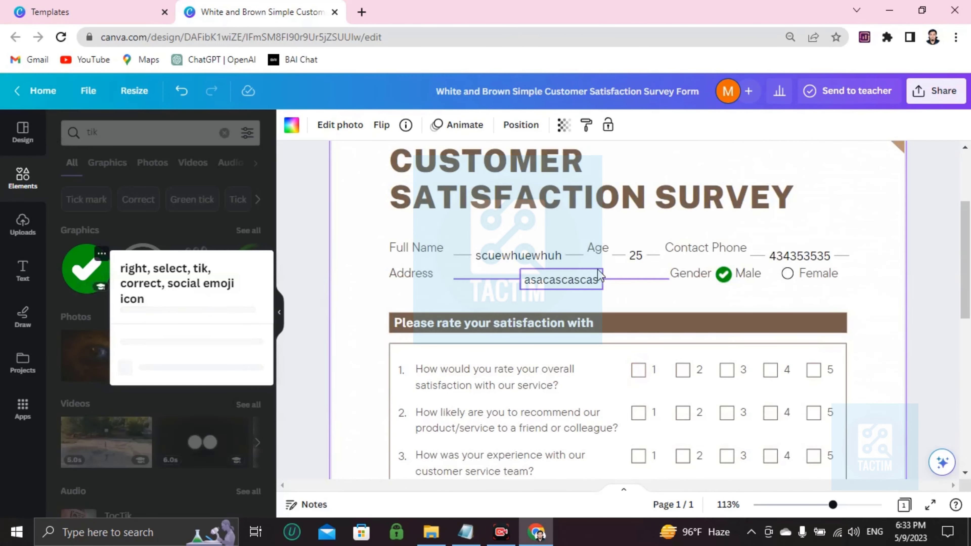
pyautogui.scroll(-3, 121, 272)
pyautogui.click(75, 266)
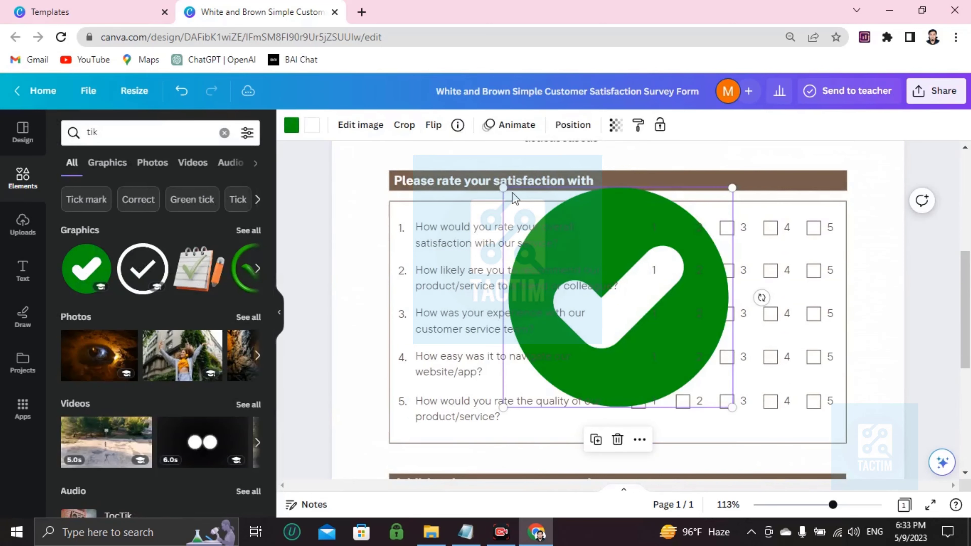
pyautogui.moveTo(506, 190); pyautogui.dragTo(724, 229)
pyautogui.scroll(-4, 691, 340)
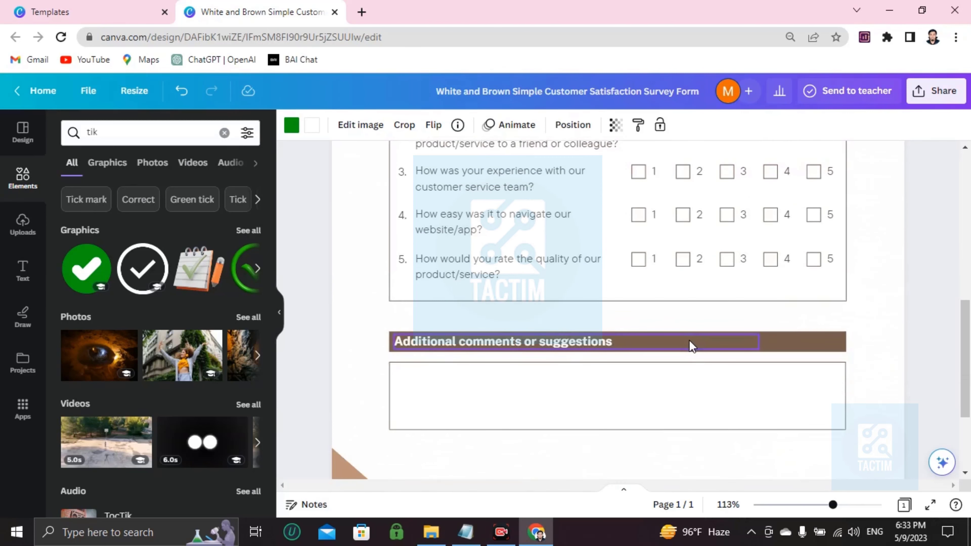
pyautogui.scroll(-4, 749, 260)
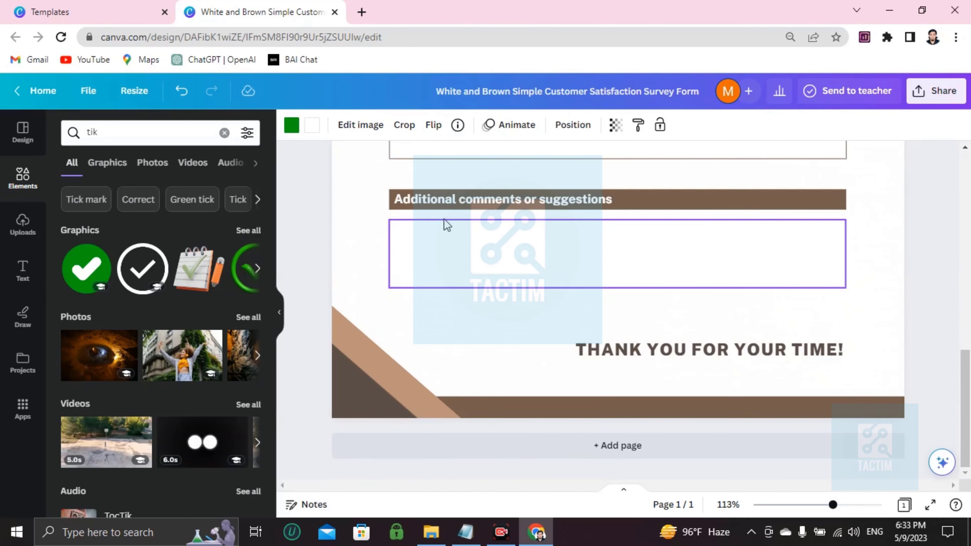
# Type sample text beginning 'yes you can do' into the Additional comments box, then select the page background.
pyautogui.doubleClick(481, 243)
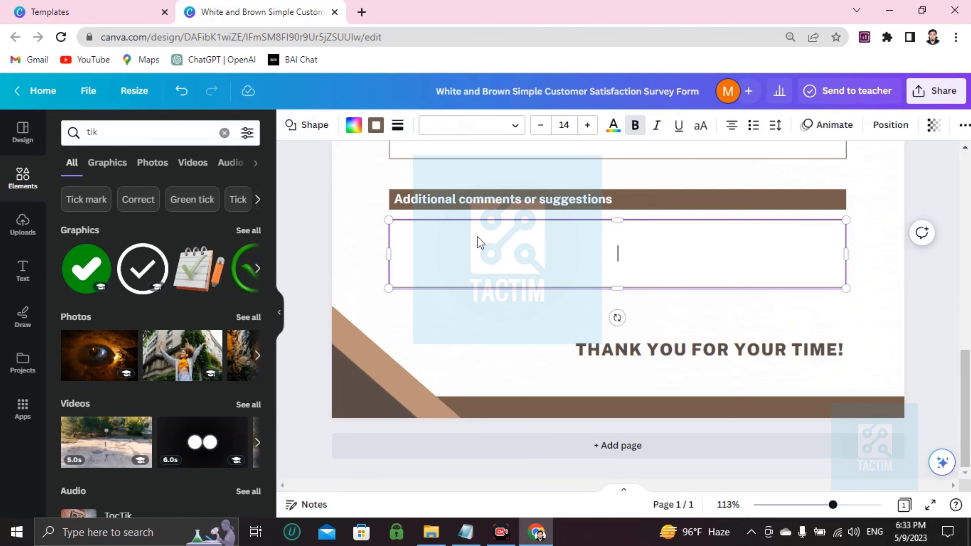
pyautogui.scroll(10, 478, 242)
pyautogui.scroll(4, 478, 241)
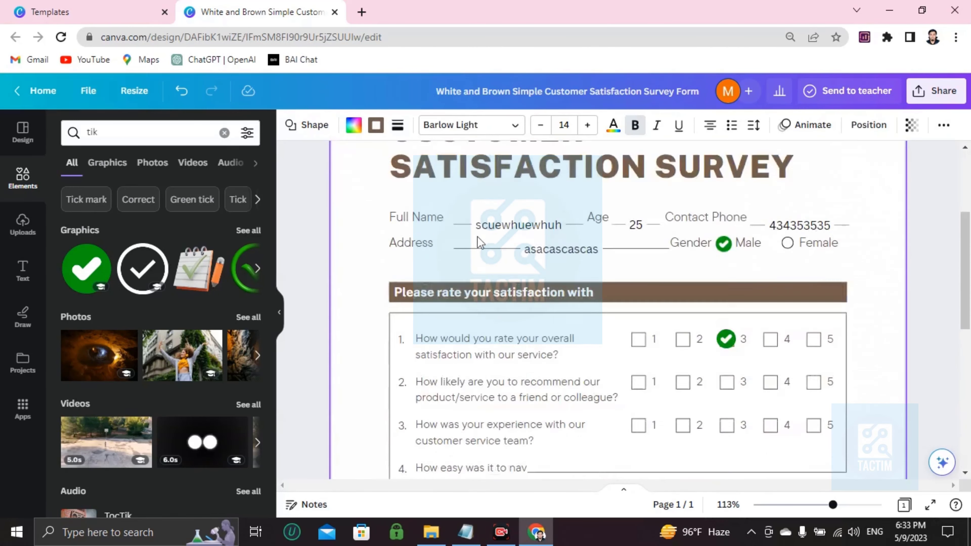
pyautogui.scroll(-14, 478, 241)
pyautogui.scroll(14, 480, 244)
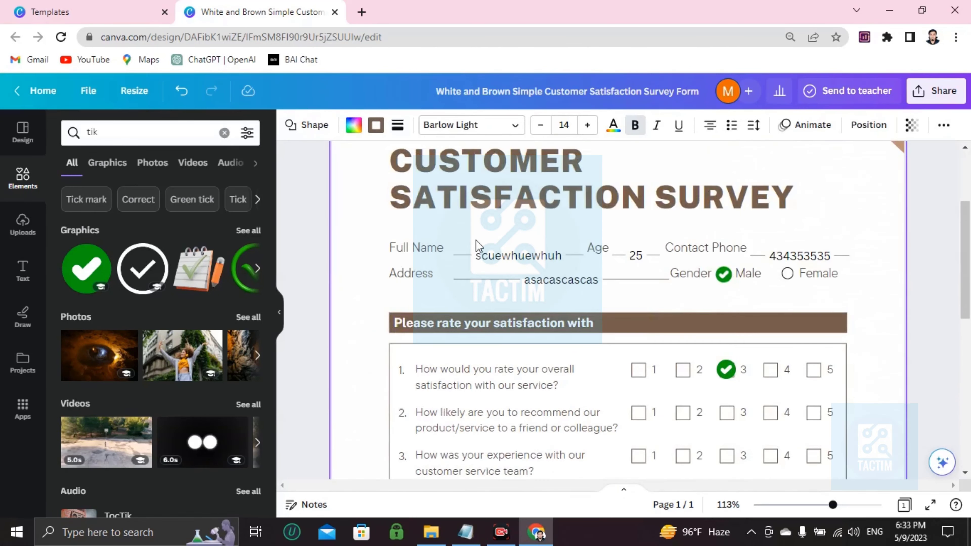
pyautogui.scroll(-14, 480, 244)
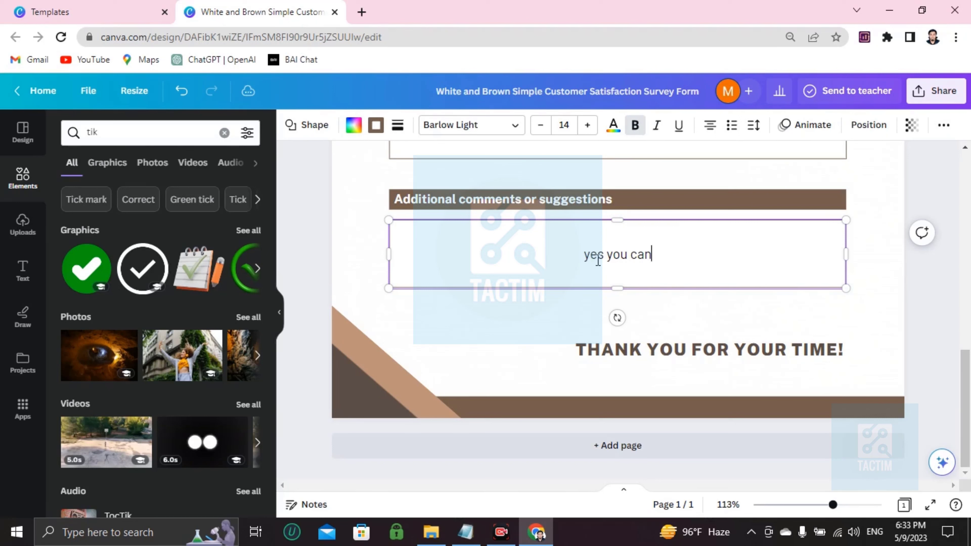
pyautogui.write('do itlwncsnSMC  C')
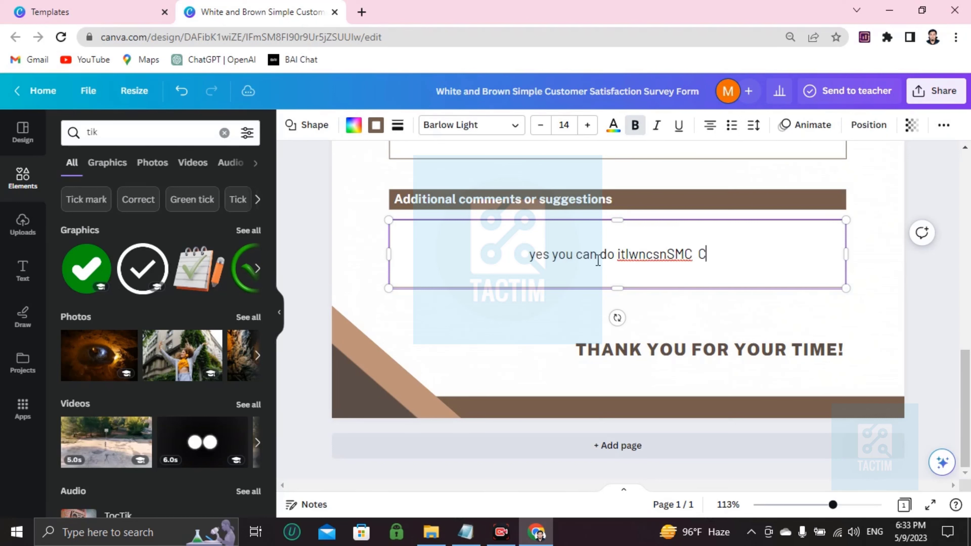
pyautogui.write('ncjCKJ ed')
pyautogui.scroll(5, 605, 260)
pyautogui.scroll(-5, 582, 295)
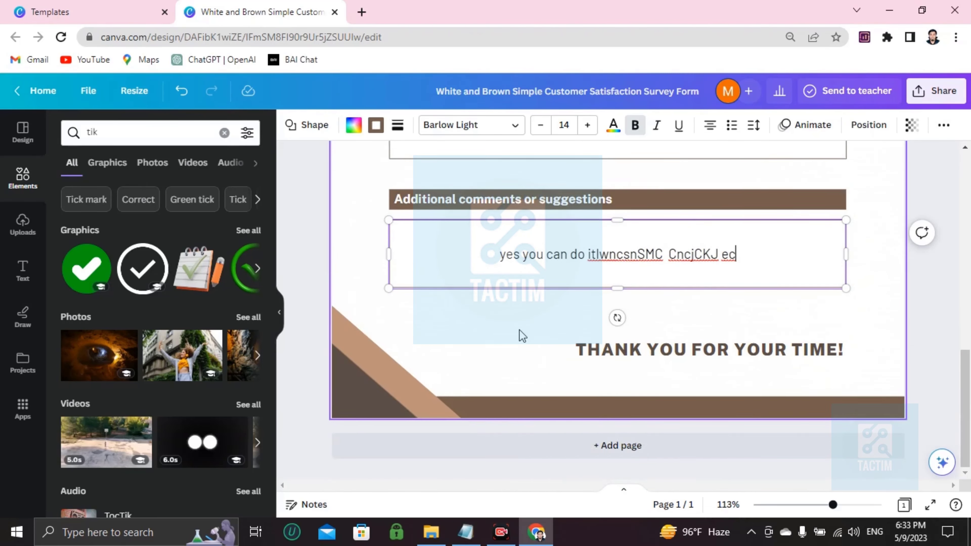
pyautogui.scroll(10, 518, 330)
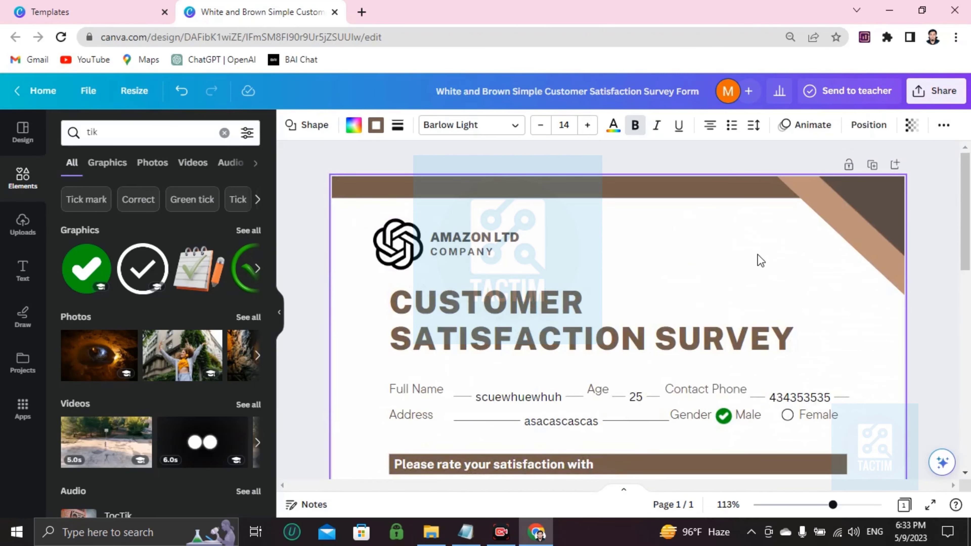
pyautogui.scroll(-10, 733, 233)
pyautogui.scroll(8, 615, 351)
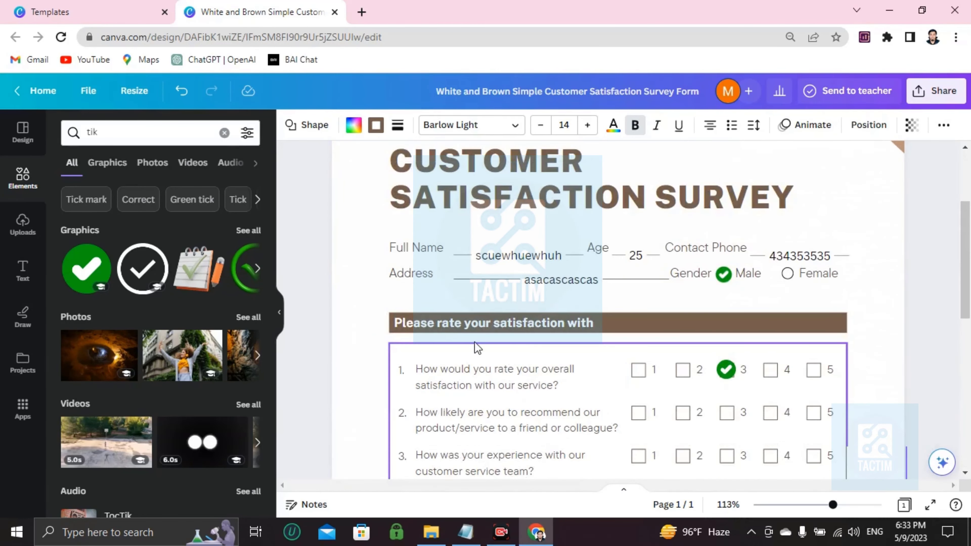
pyautogui.scroll(3, 476, 347)
pyautogui.scroll(-5, 738, 245)
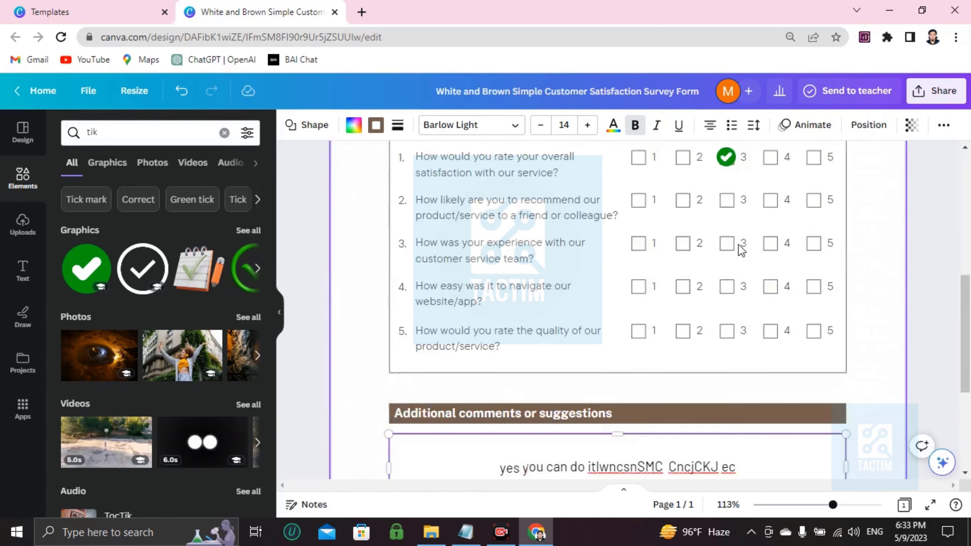
pyautogui.scroll(5, 731, 257)
pyautogui.click(689, 228)
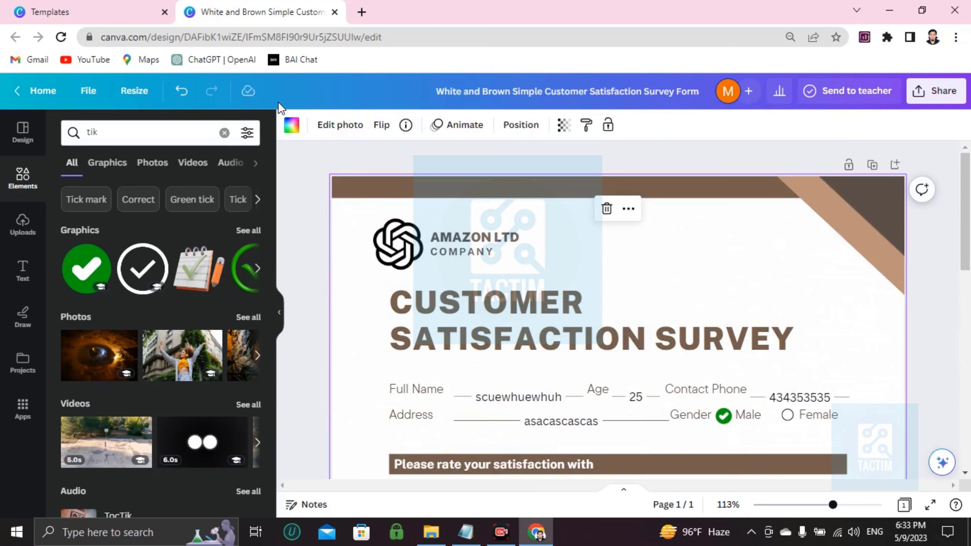
# Try green, silver, peach-pink, black-to-gold and navy backgrounds for the page.
pyautogui.click(292, 126)
pyautogui.scroll(-5, 126, 384)
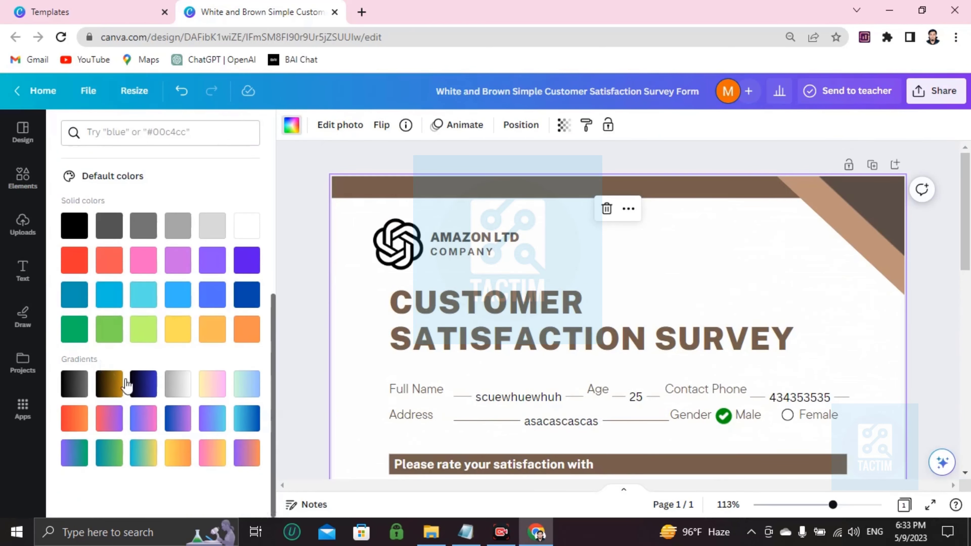
pyautogui.click(115, 332)
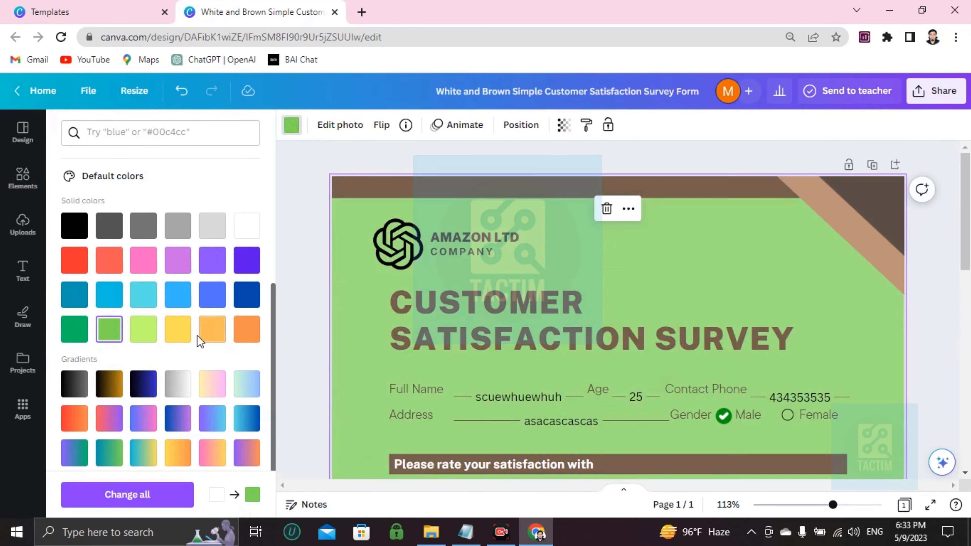
pyautogui.scroll(-1, 192, 344)
pyautogui.click(183, 350)
pyautogui.click(225, 350)
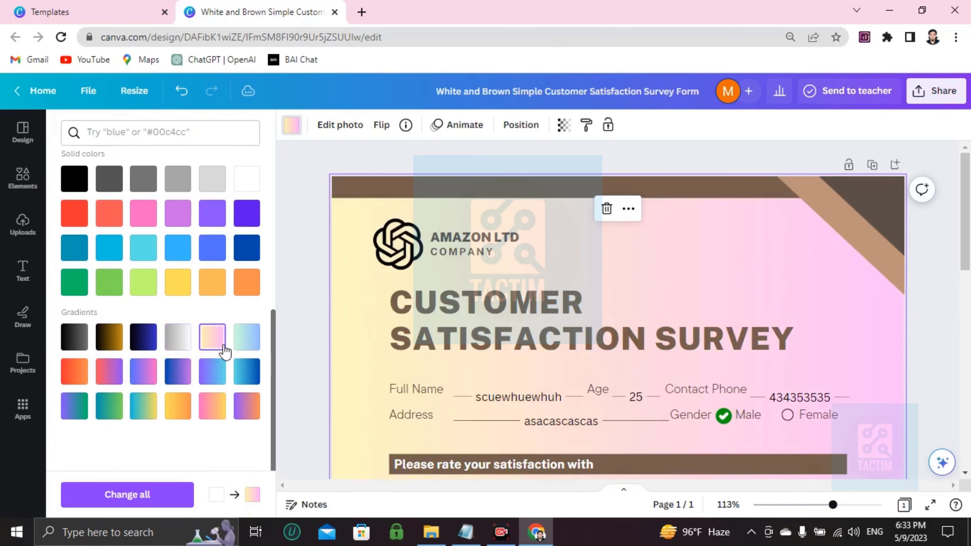
pyautogui.click(109, 337)
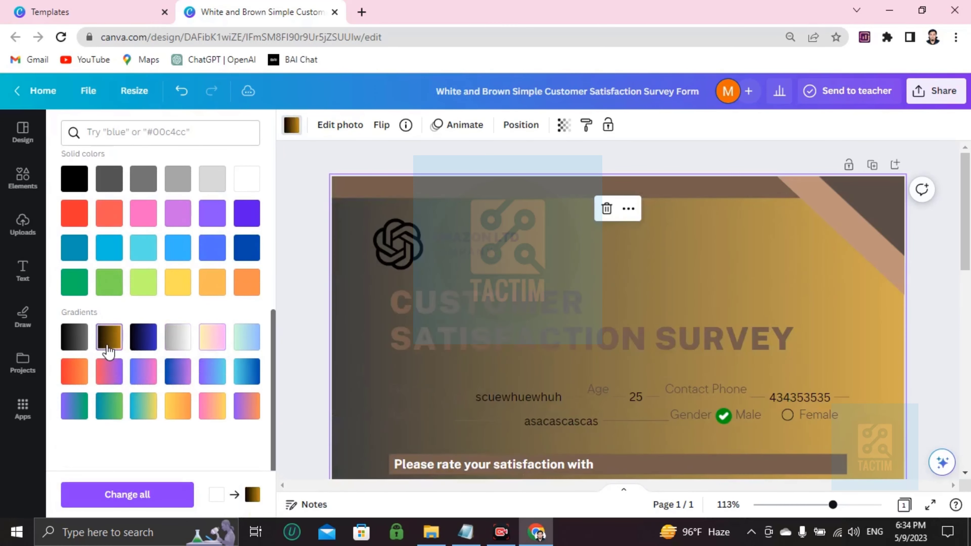
pyautogui.click(144, 336)
# Settle on the yellow-orange gradient as the page background.
pyautogui.scroll(-5, 691, 297)
pyautogui.scroll(5, 689, 297)
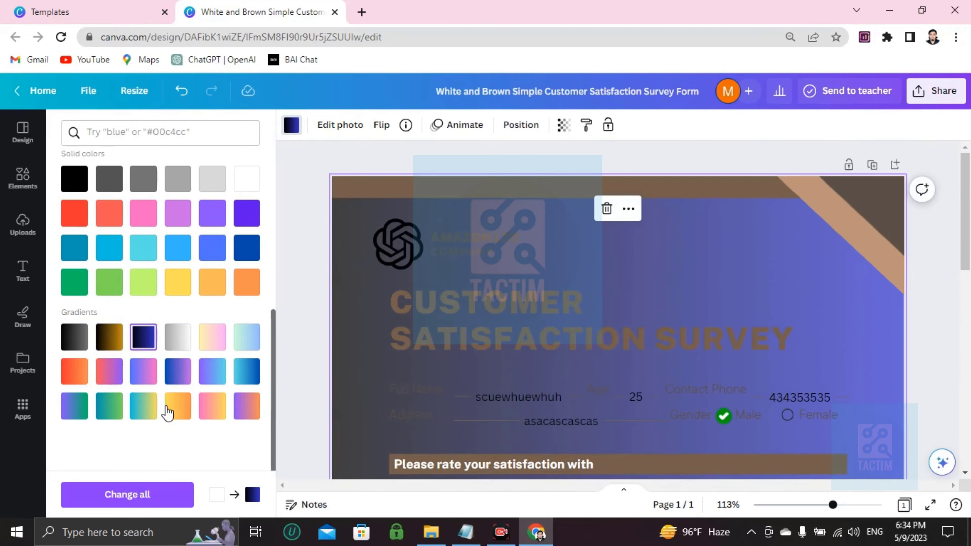
pyautogui.click(176, 406)
pyautogui.scroll(-8, 481, 268)
pyautogui.scroll(5, 480, 291)
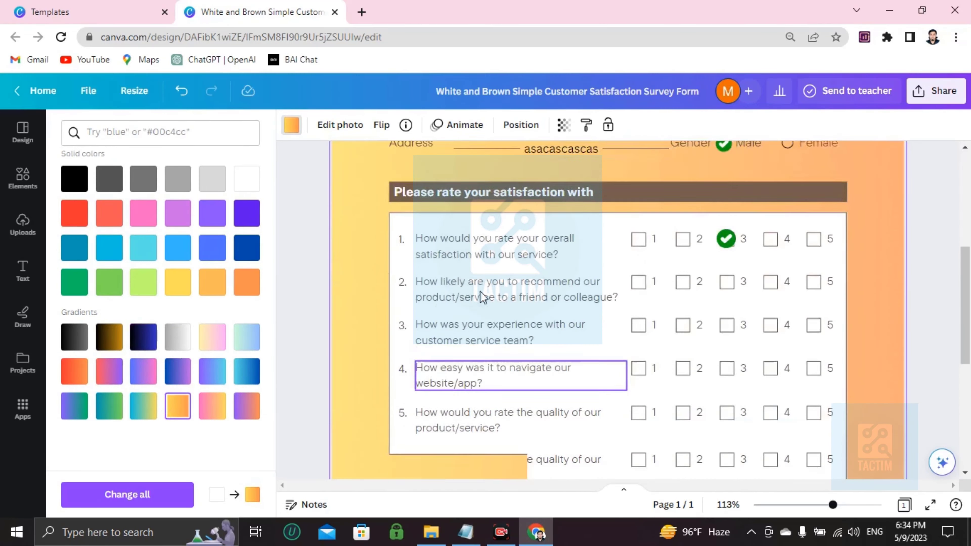
pyautogui.scroll(3, 480, 290)
pyautogui.scroll(-7, 480, 290)
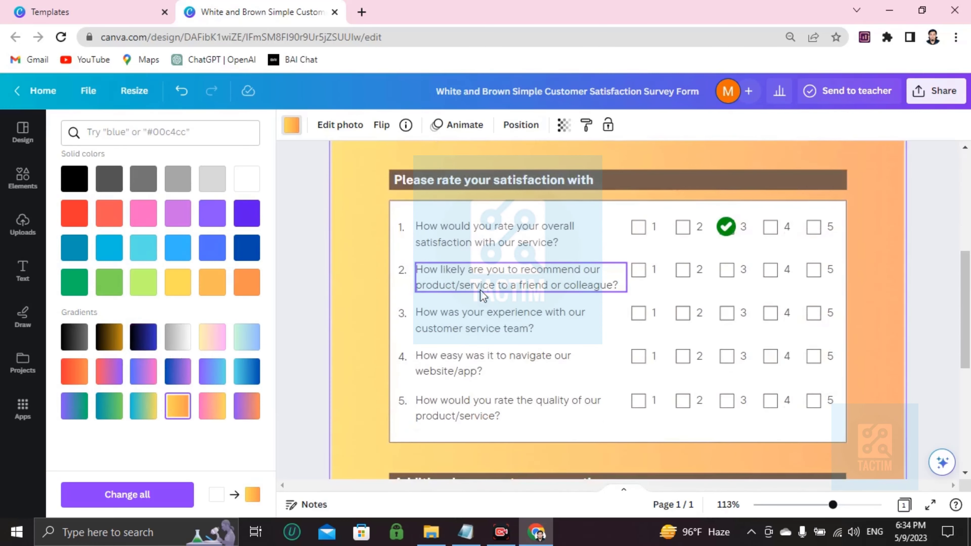
pyautogui.scroll(7, 481, 290)
pyautogui.click(938, 93)
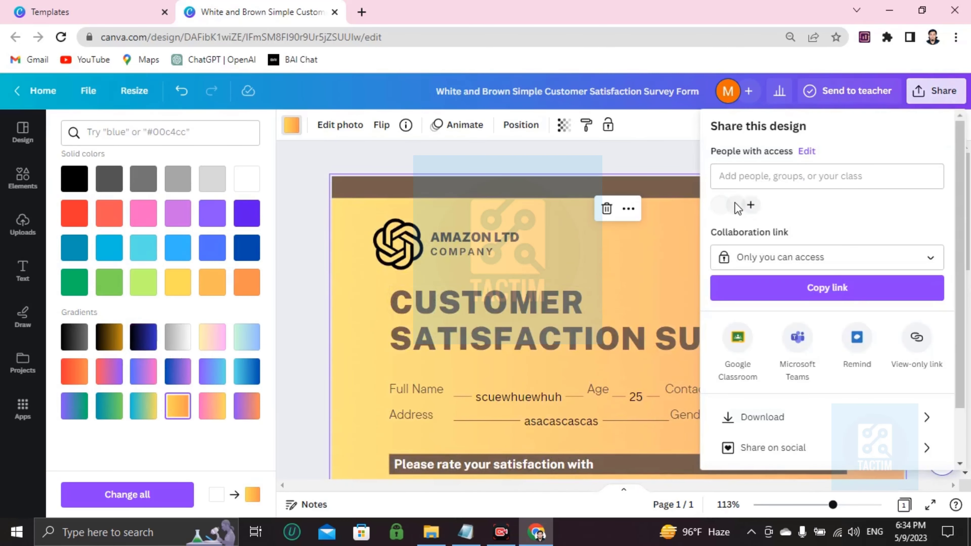
pyautogui.scroll(-3, 785, 222)
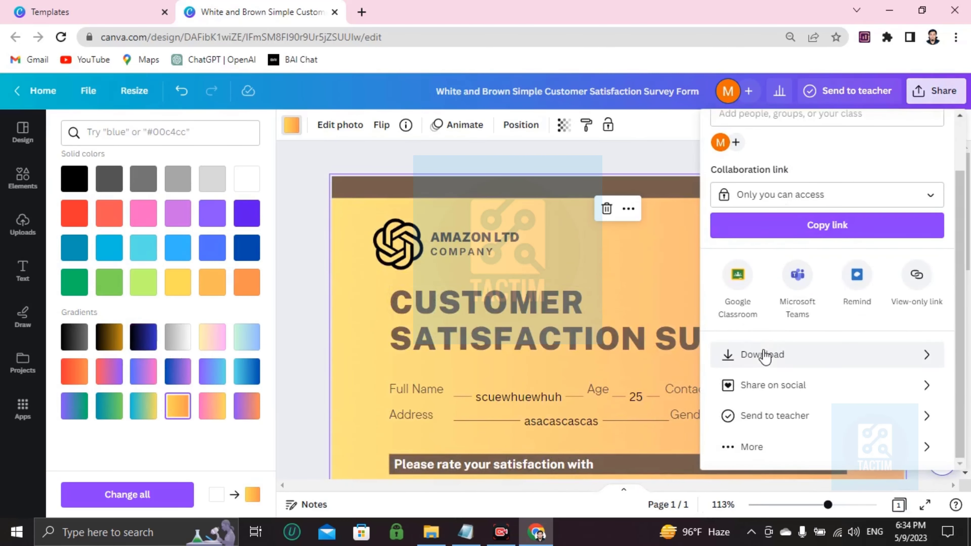
pyautogui.scroll(3, 711, 241)
pyautogui.scroll(-3, 764, 290)
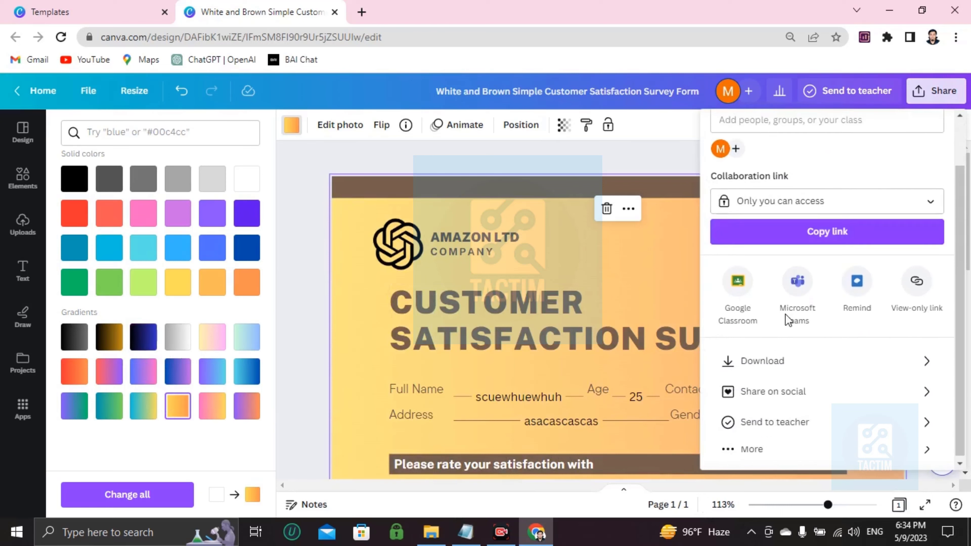
pyautogui.click(757, 354)
pyautogui.click(722, 187)
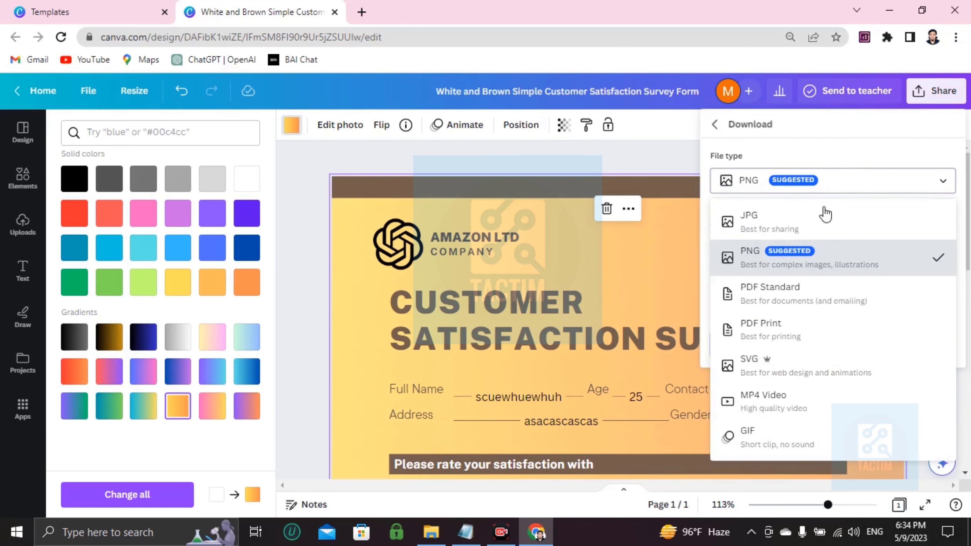
pyautogui.click(755, 267)
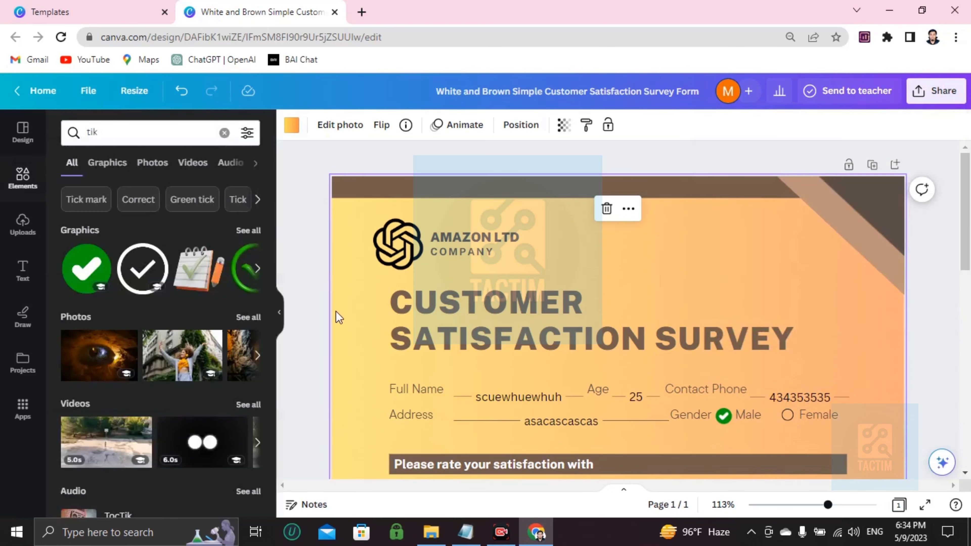
pyautogui.scroll(-8, 512, 274)
# Set the survey's collaboration link to 'Anyone with the link' with edit access.
pyautogui.scroll(8, 512, 274)
pyautogui.scroll(-7, 503, 260)
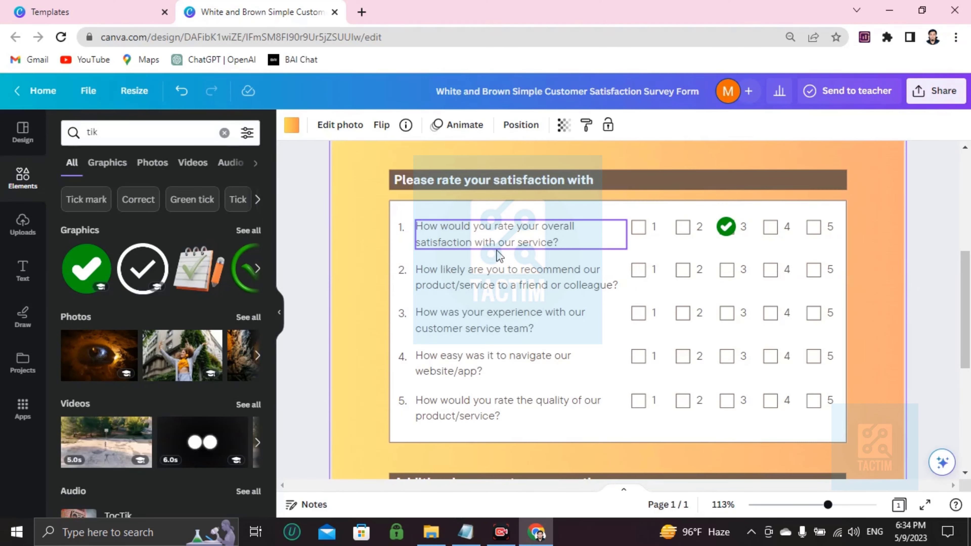
pyautogui.scroll(7, 496, 251)
pyautogui.click(936, 91)
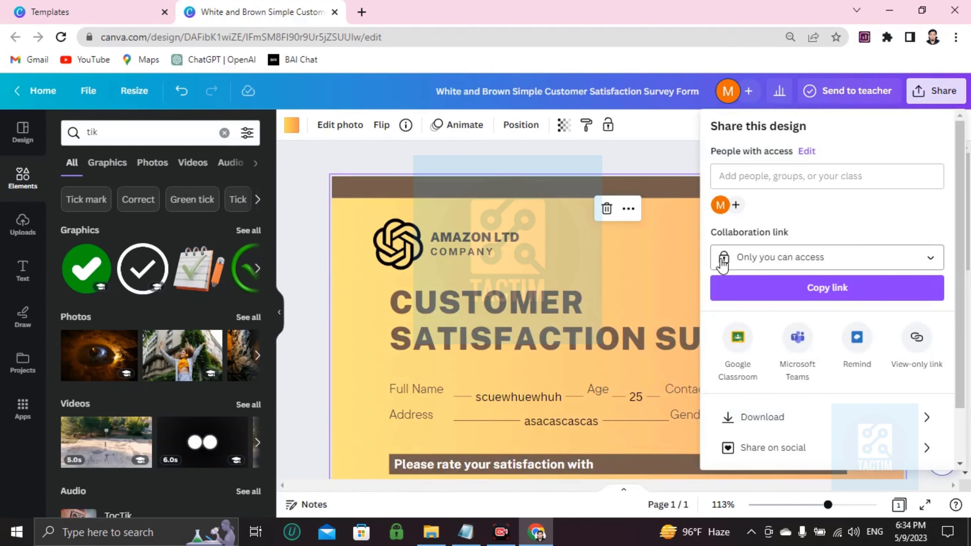
pyautogui.click(791, 261)
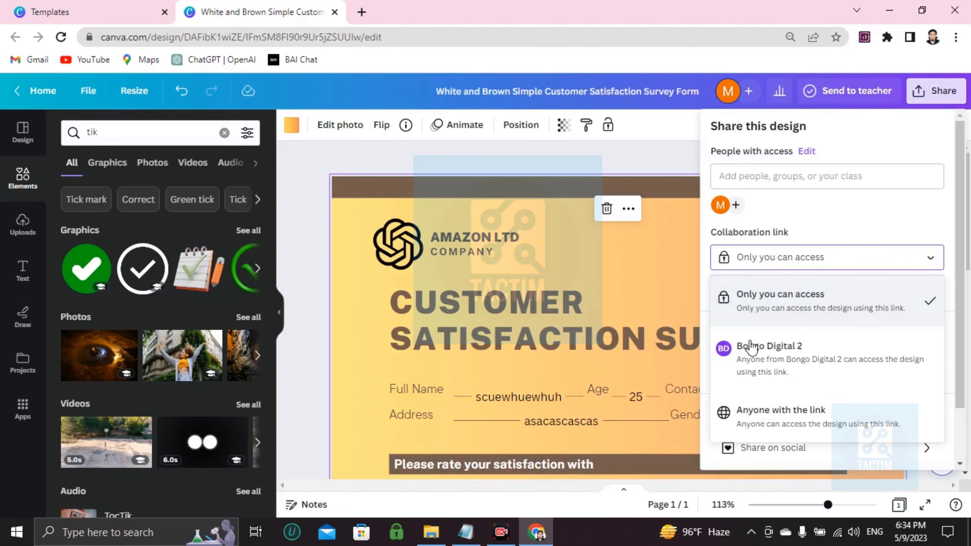
pyautogui.click(761, 414)
# Enter a collaborator's e-mail address under Add people, then close the sharing panel.
pyautogui.click(752, 179)
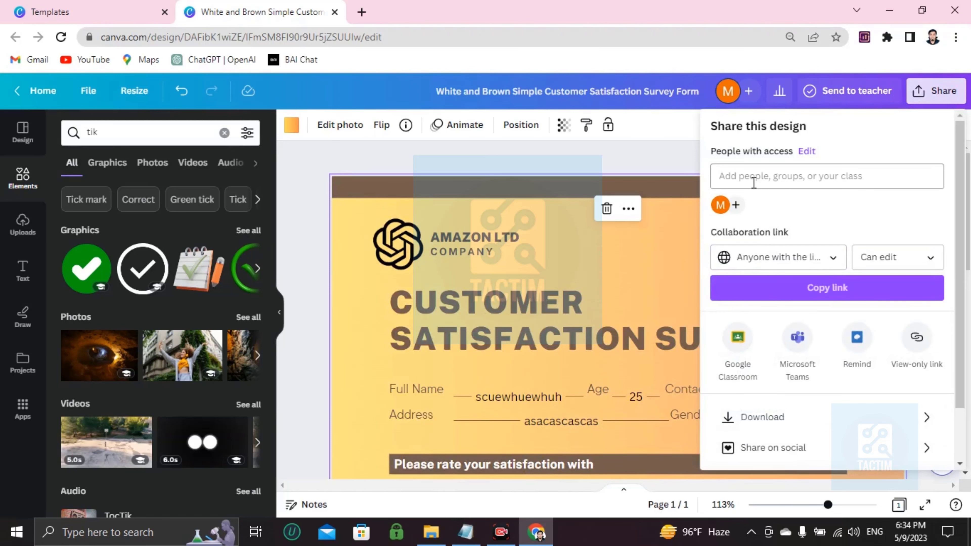
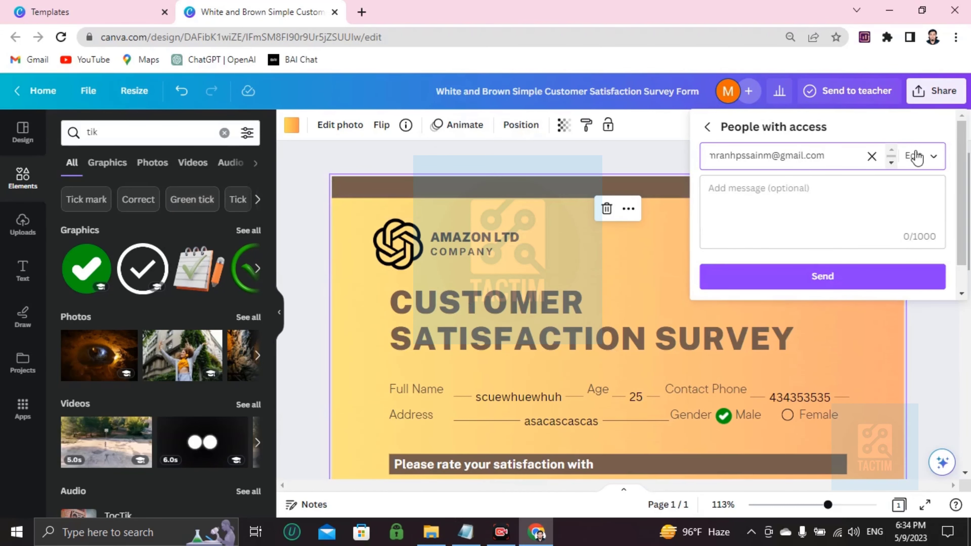
pyautogui.click(574, 155)
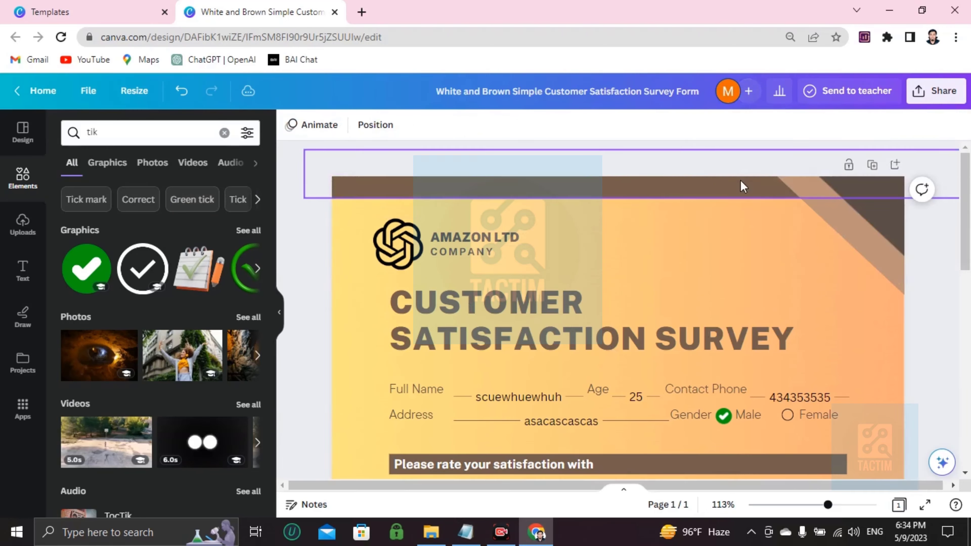
pyautogui.scroll(-10, 742, 192)
pyautogui.scroll(7, 741, 210)
pyautogui.scroll(4, 741, 206)
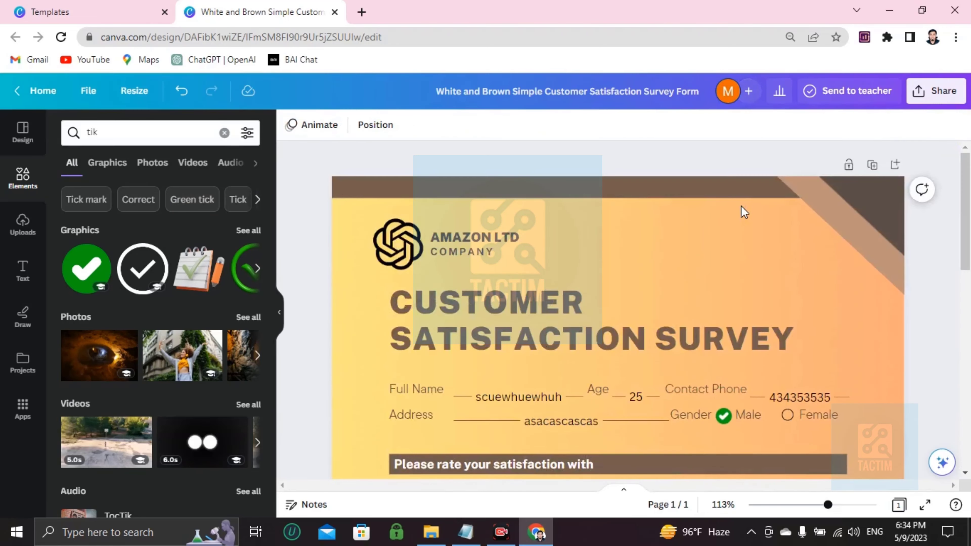